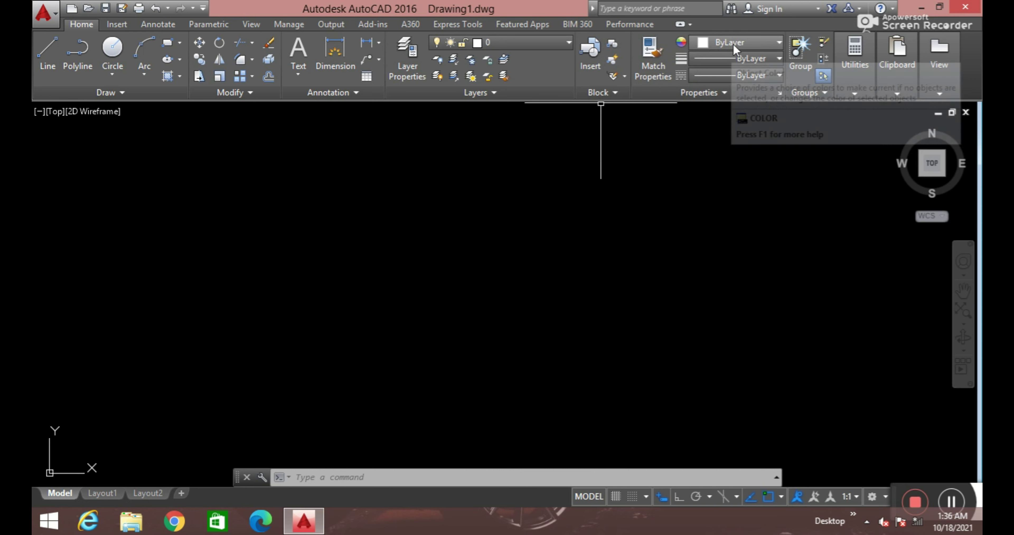
Step: Browse the Color and Lineweight lists without changing ByLayer, then show the linetype list
click(742, 46)
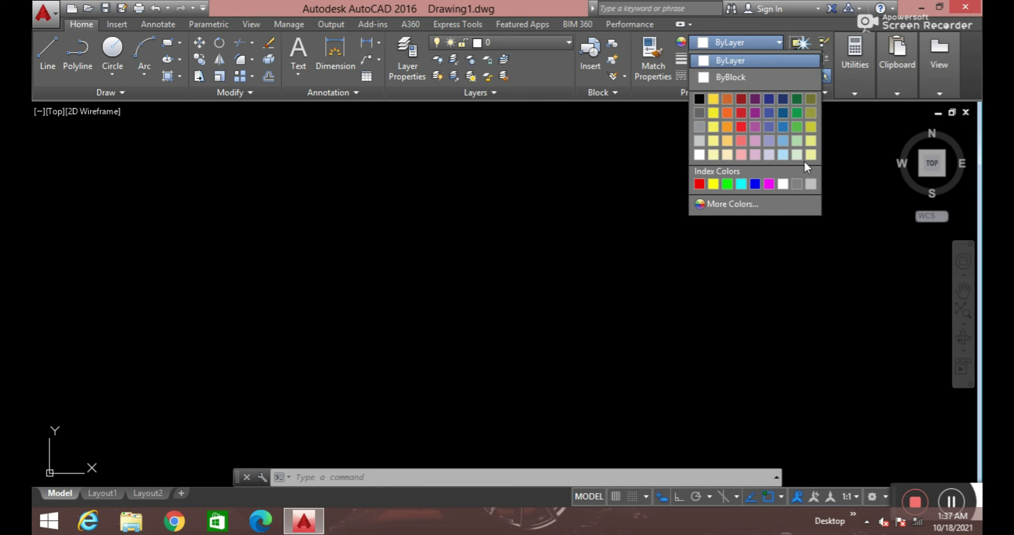
click(728, 61)
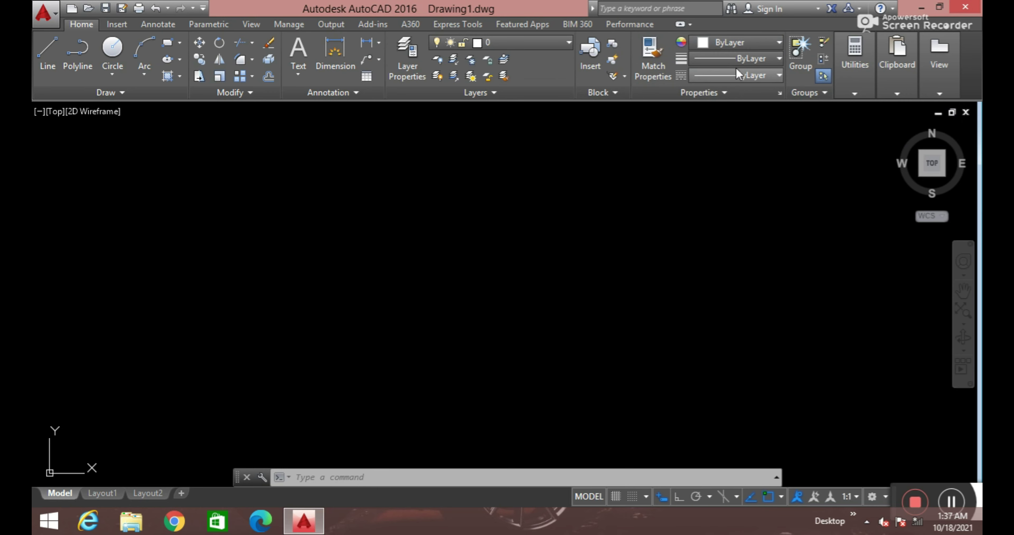
click(755, 58)
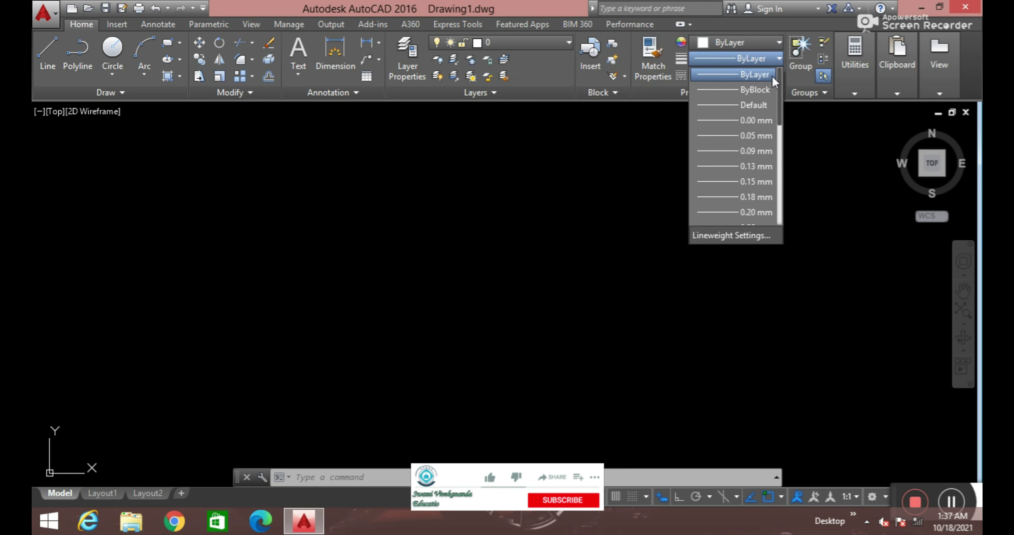
scroll(755, 99, down, 3)
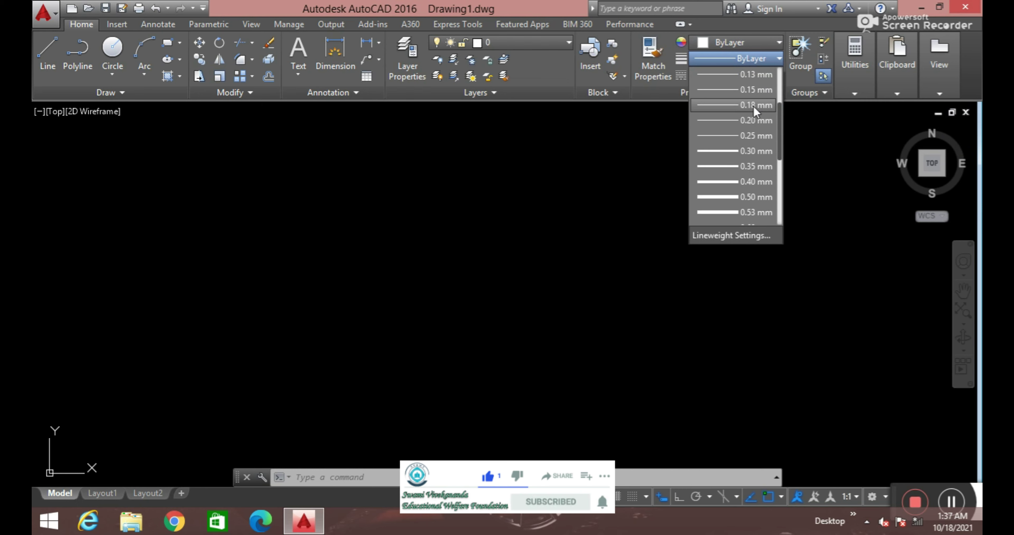
scroll(743, 138, down, 3)
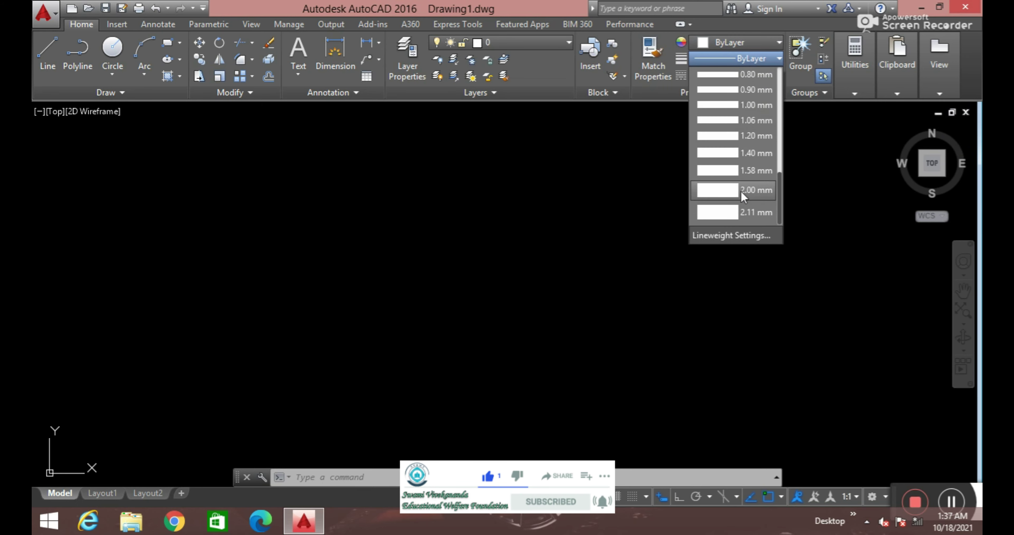
click(752, 49)
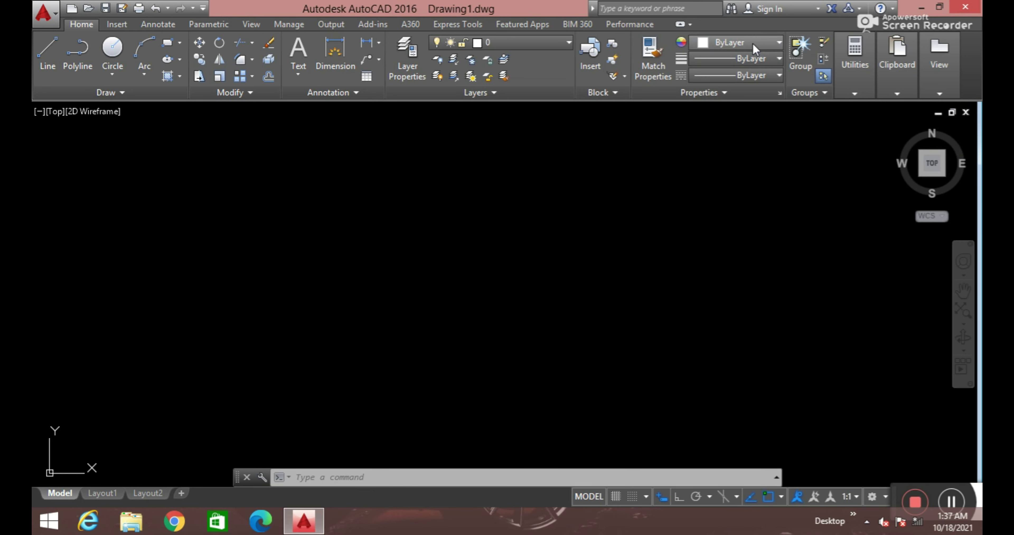
click(768, 77)
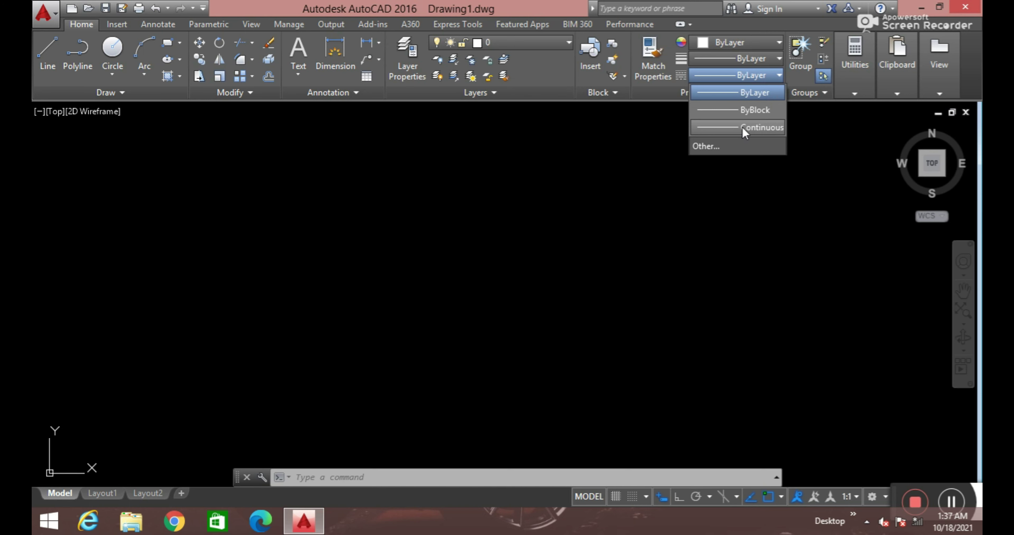
Step: Turn the grid off and draw a circle on the right by centre and radius point
click(811, 115)
key(F7)
key(Escape)
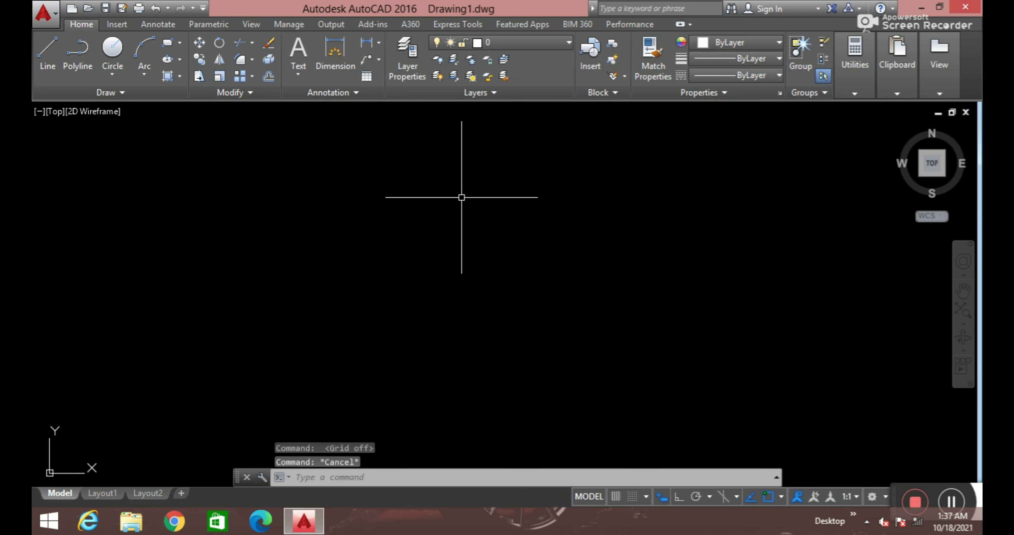
text(c)
key(Return)
click(679, 242)
click(613, 323)
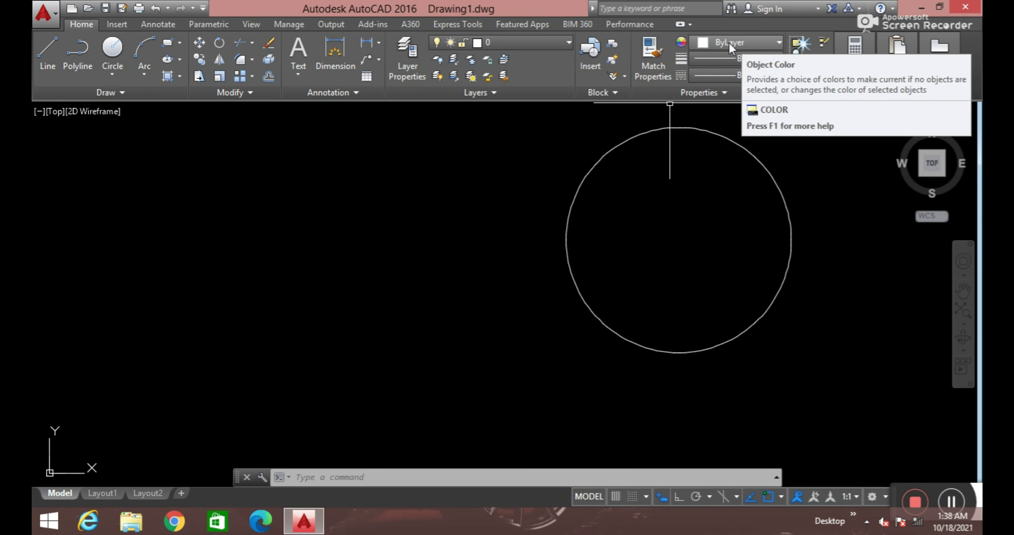
Step: Window-select the circle and set its colour to Red
click(754, 118)
click(728, 152)
click(746, 42)
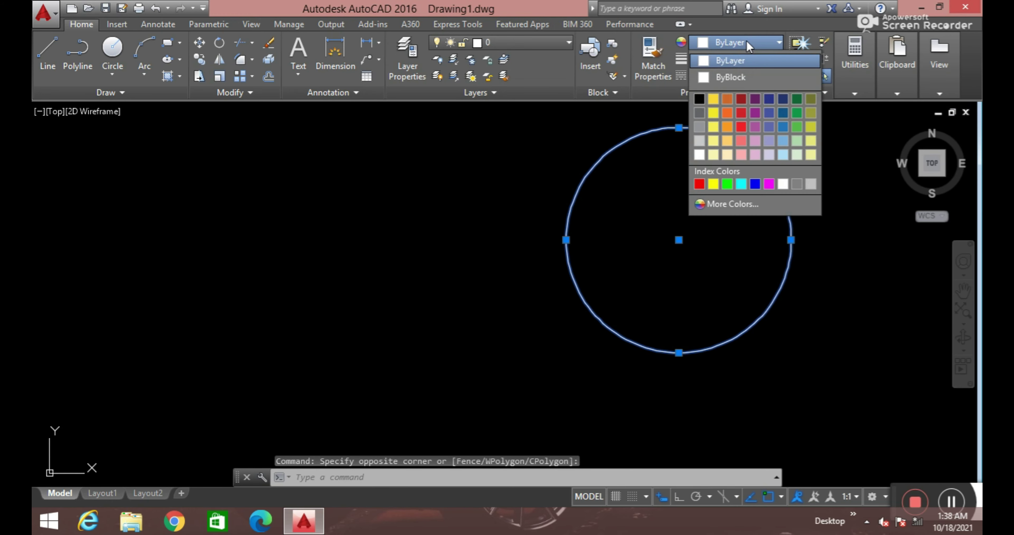
click(740, 130)
key(Escape)
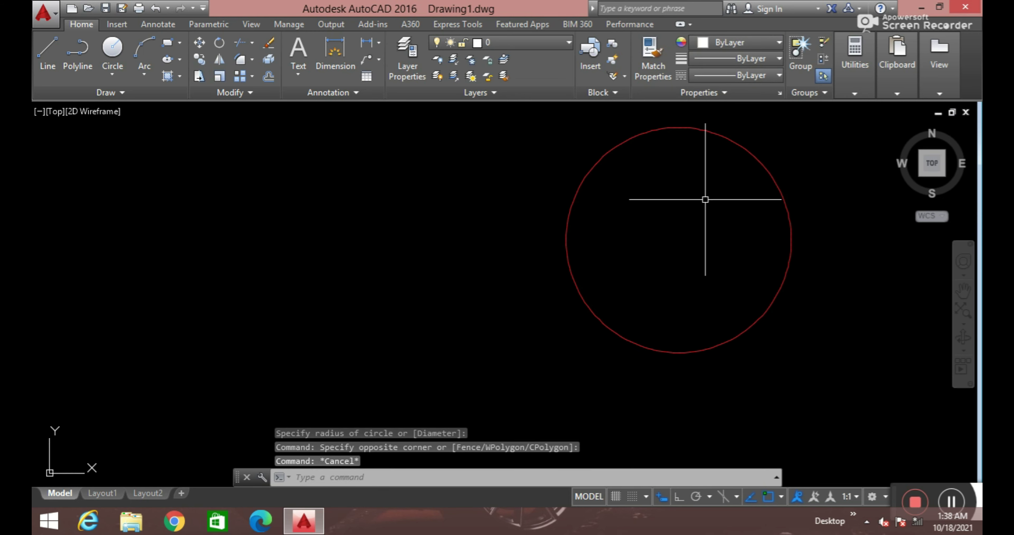
Step: Reselect the circle and review its lineweight and linetype lists, leaving ByLayer
click(757, 136)
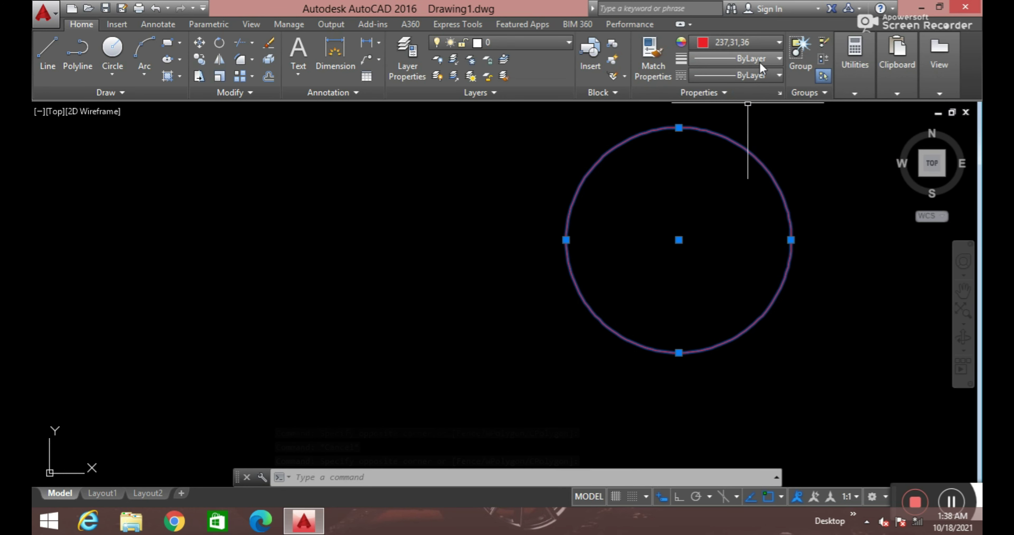
click(760, 61)
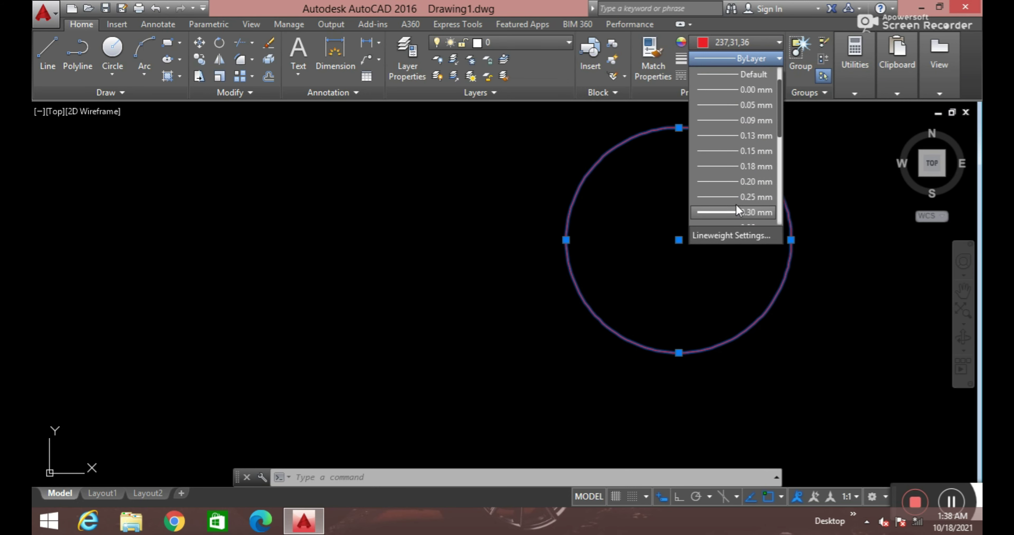
scroll(746, 165, down, 3)
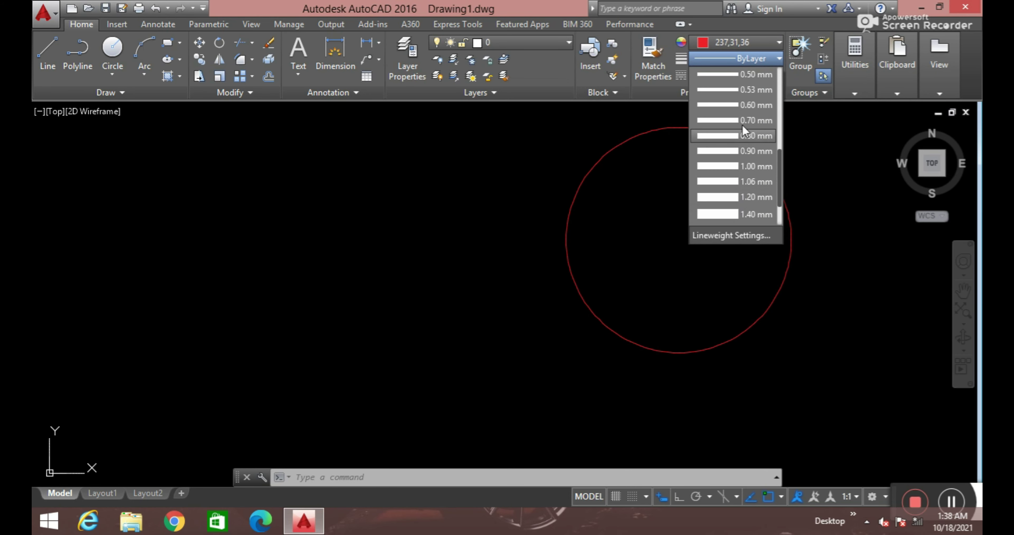
scroll(744, 157, down, 2)
click(752, 57)
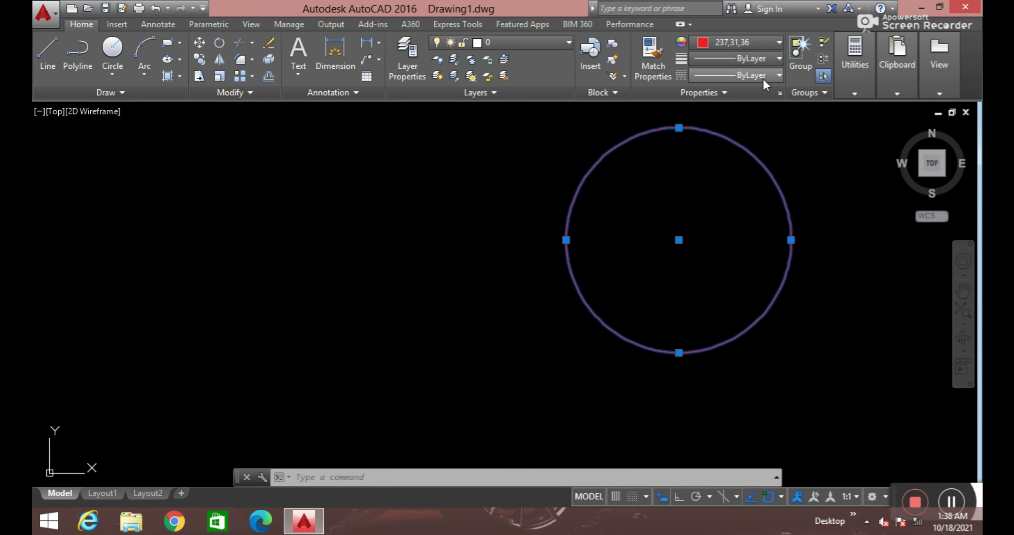
click(762, 78)
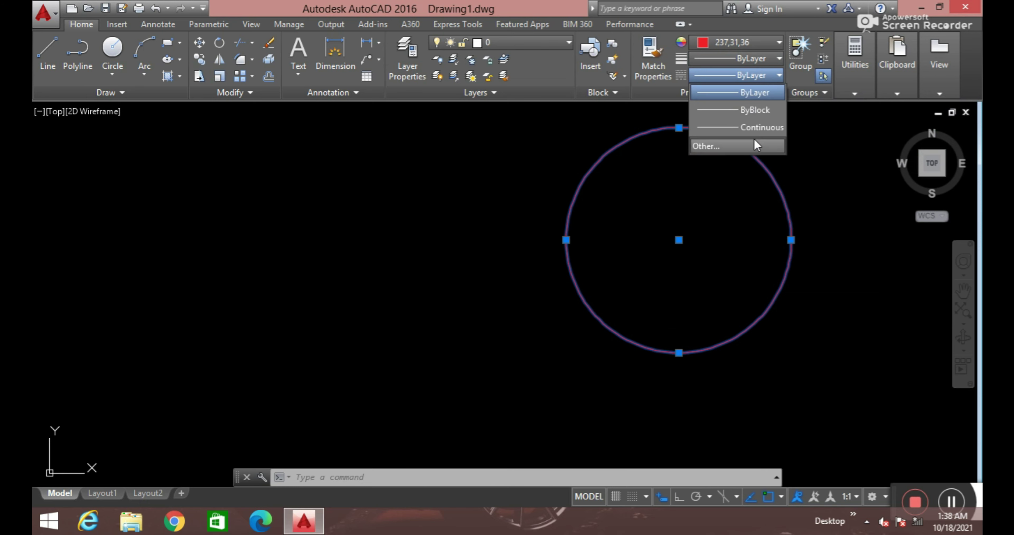
click(753, 95)
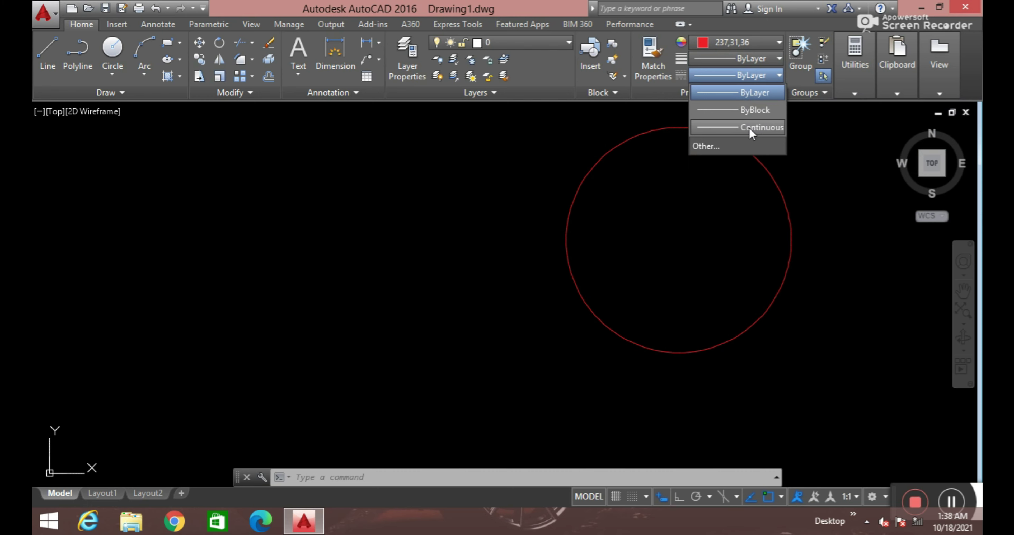
Step: Load the ACAD_ISO03W100 linetype through the Linetype Manager
click(706, 146)
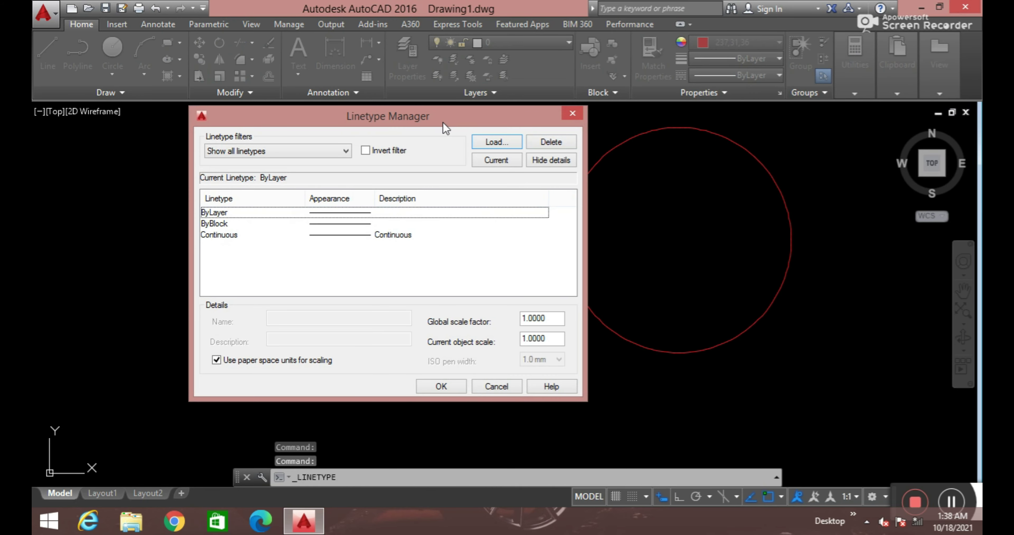
drag(443, 123, 462, 125)
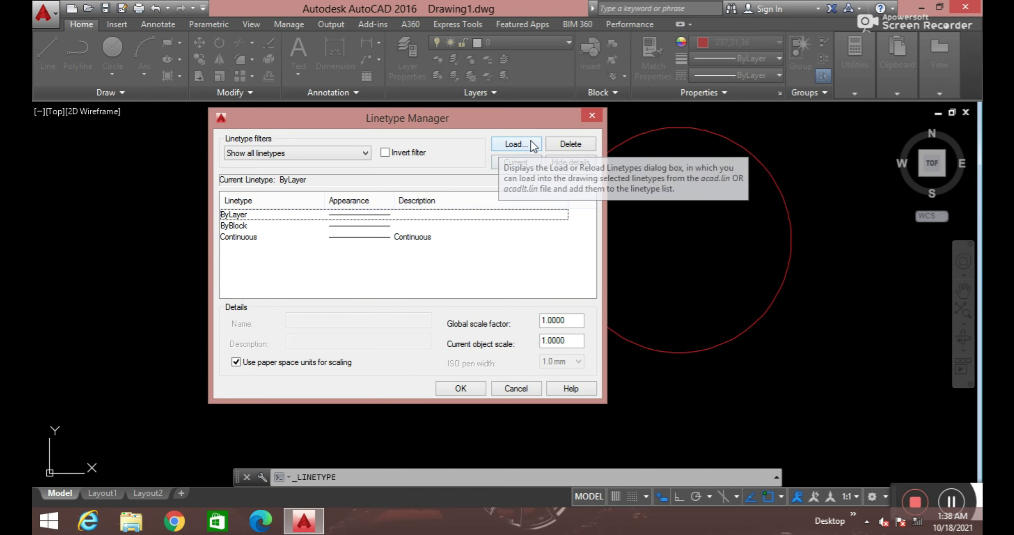
click(517, 144)
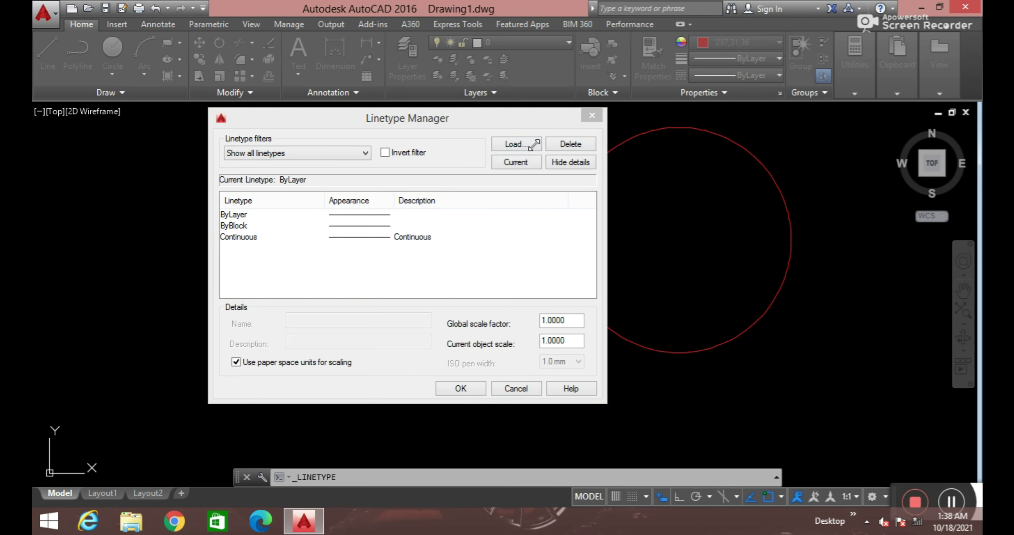
drag(439, 156, 454, 129)
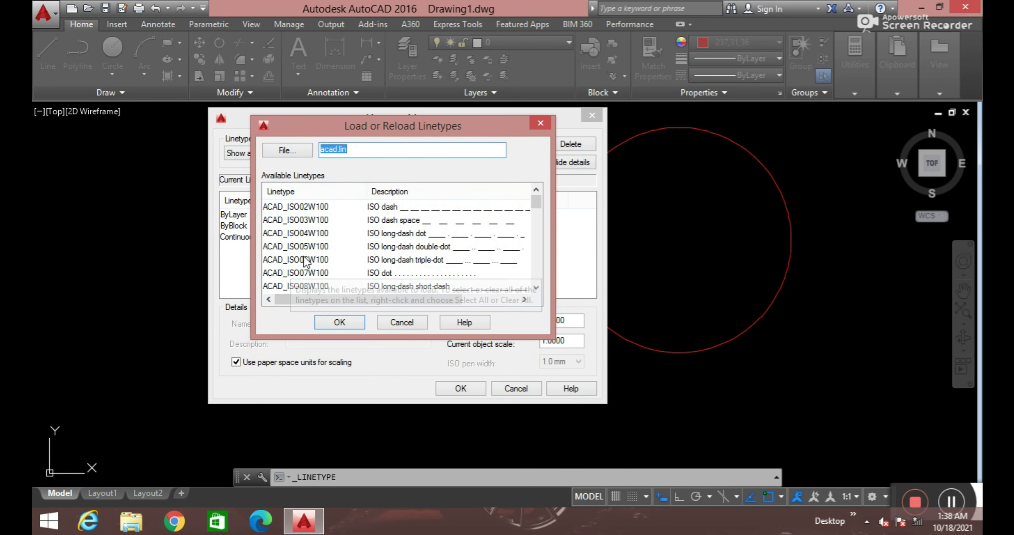
mouse_move(538, 210)
mouse_down()
mouse_move(550, 287)
mouse_move(544, 214)
mouse_up()
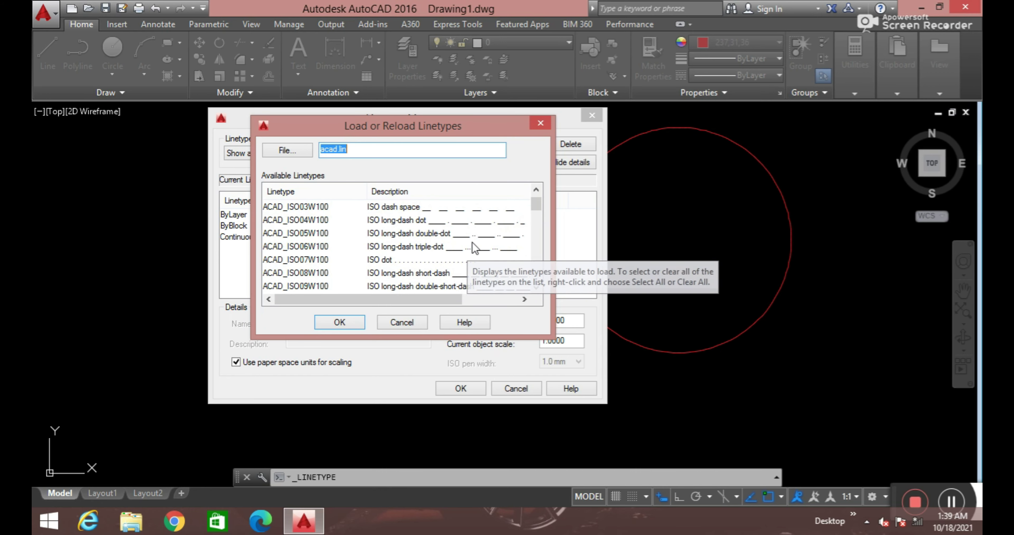
click(478, 205)
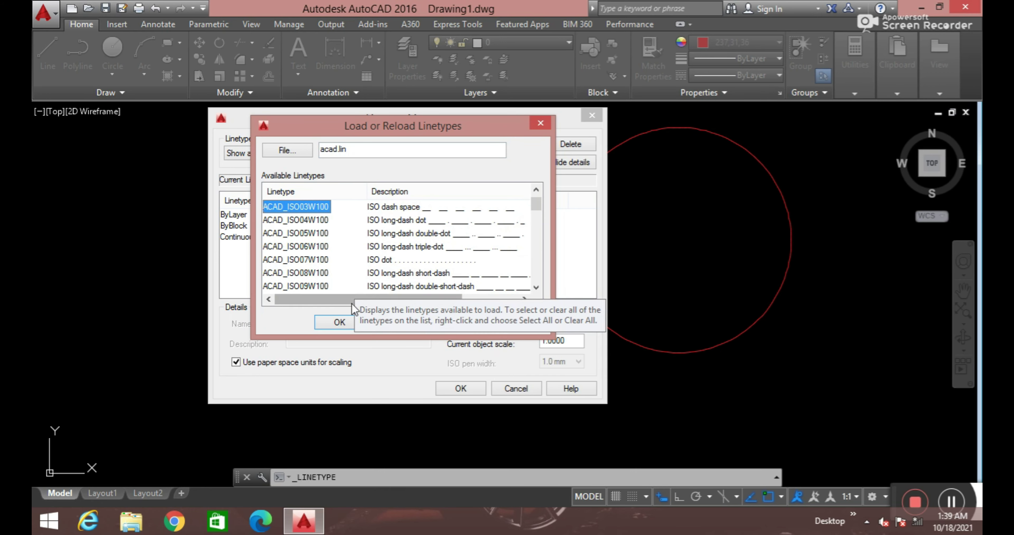
click(340, 322)
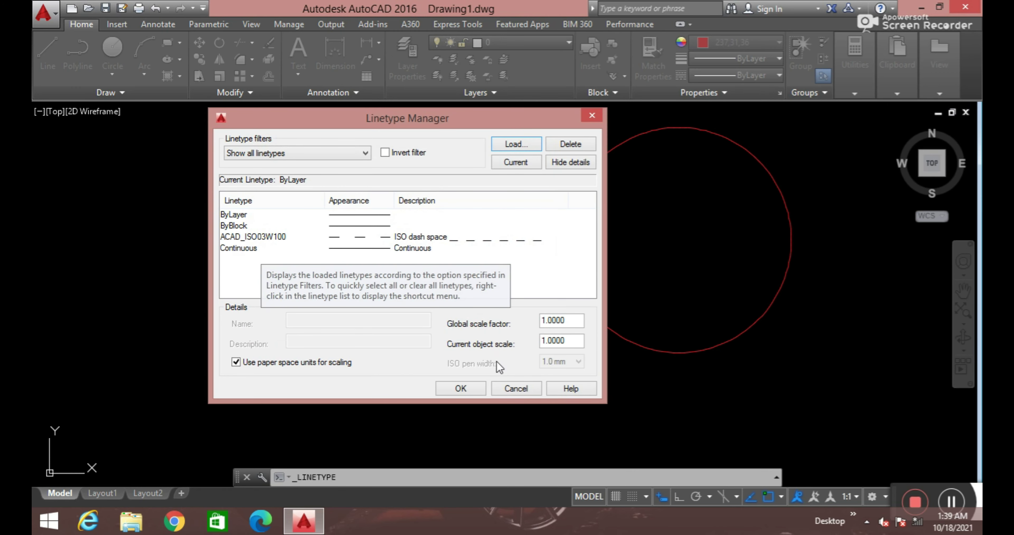
click(478, 387)
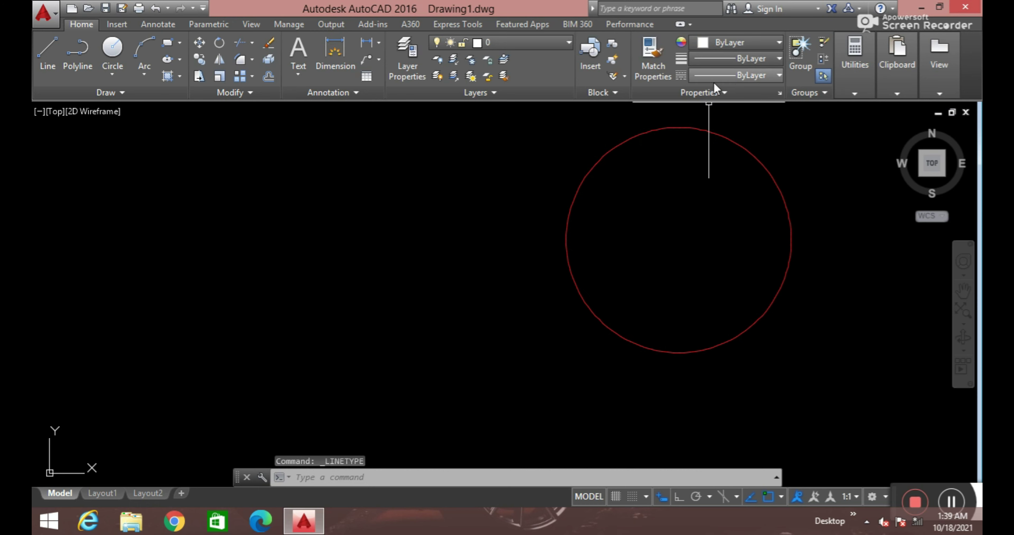
Step: Assign the ACAD_ISO03W100 dashed linetype to the red circle
click(740, 75)
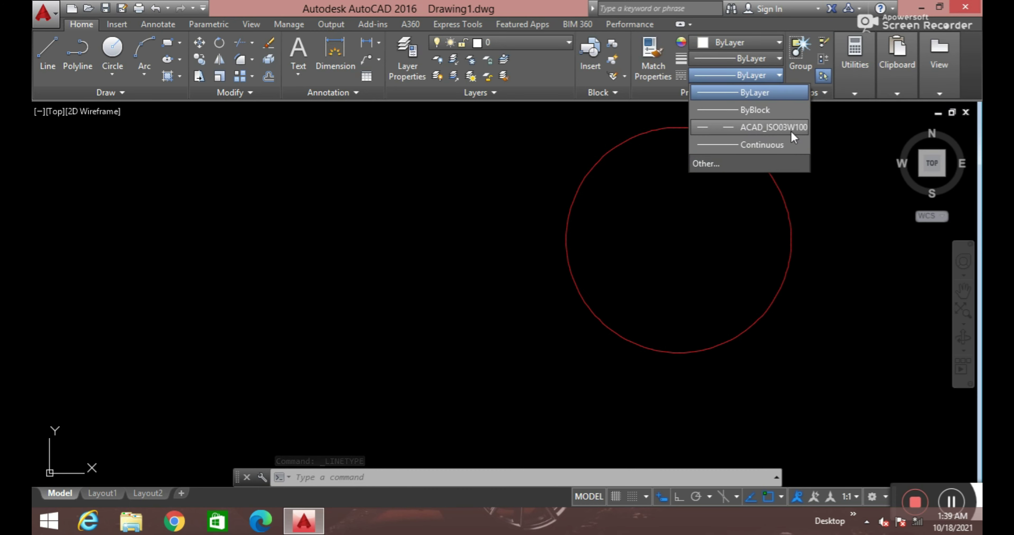
click(792, 201)
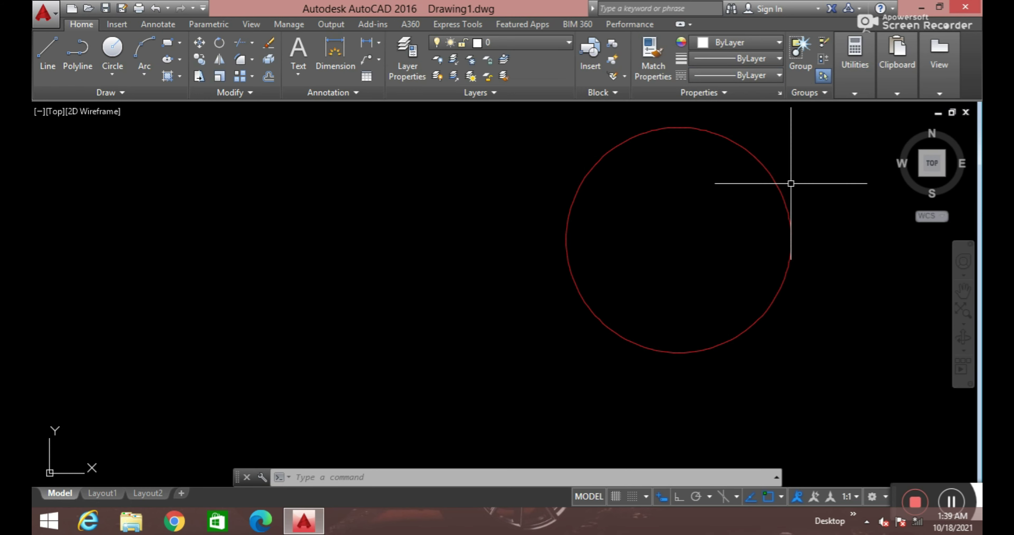
click(762, 138)
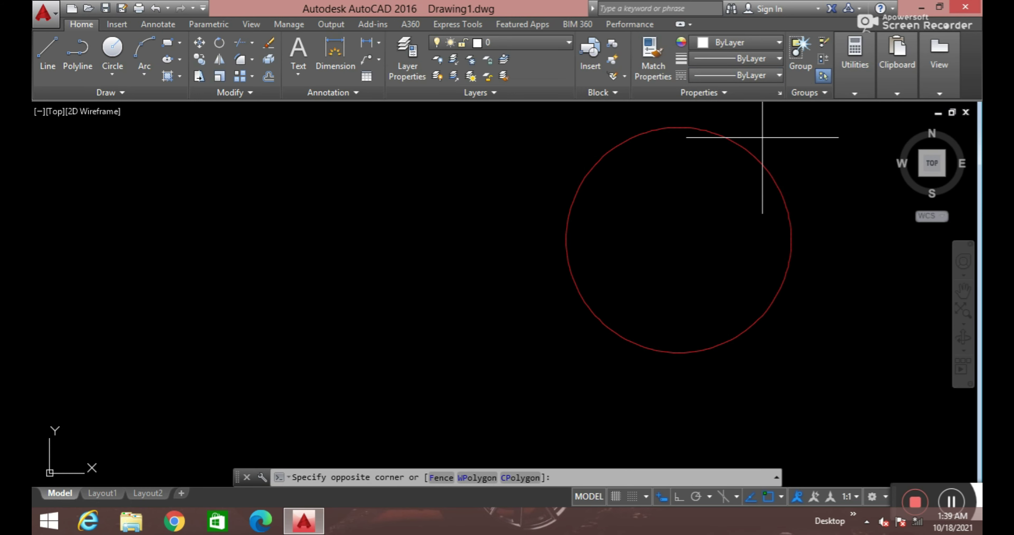
click(736, 161)
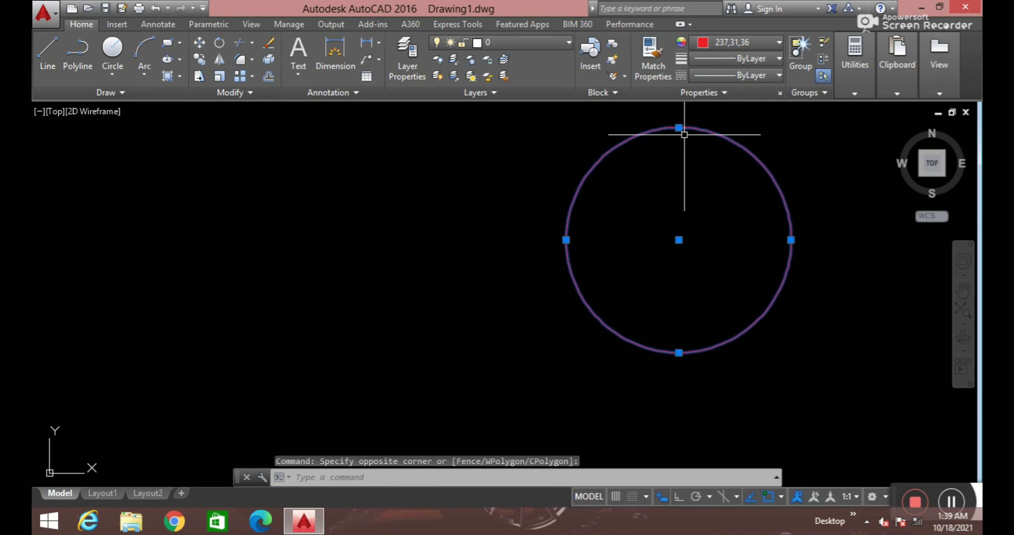
click(754, 76)
click(771, 120)
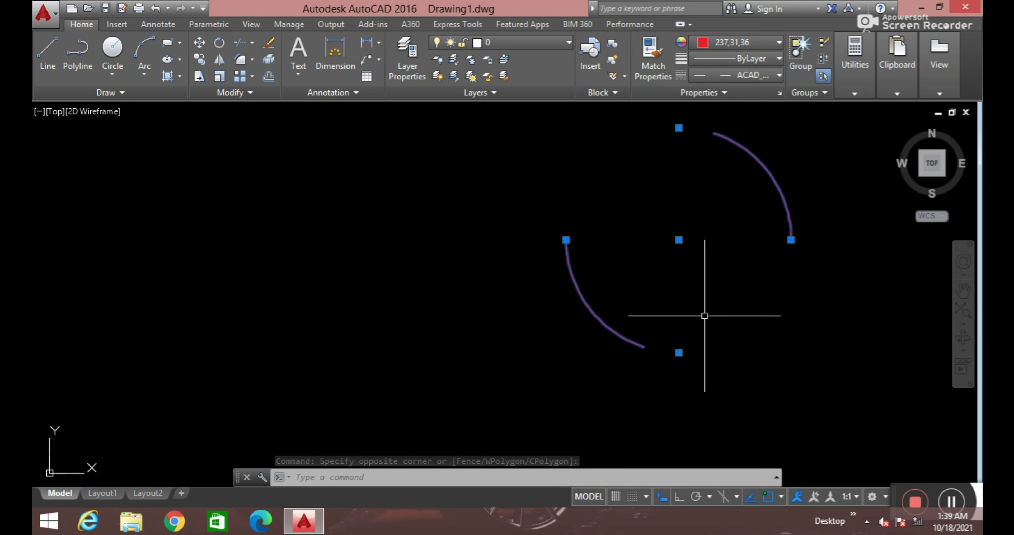
key(Escape)
scroll(801, 267, down, 2)
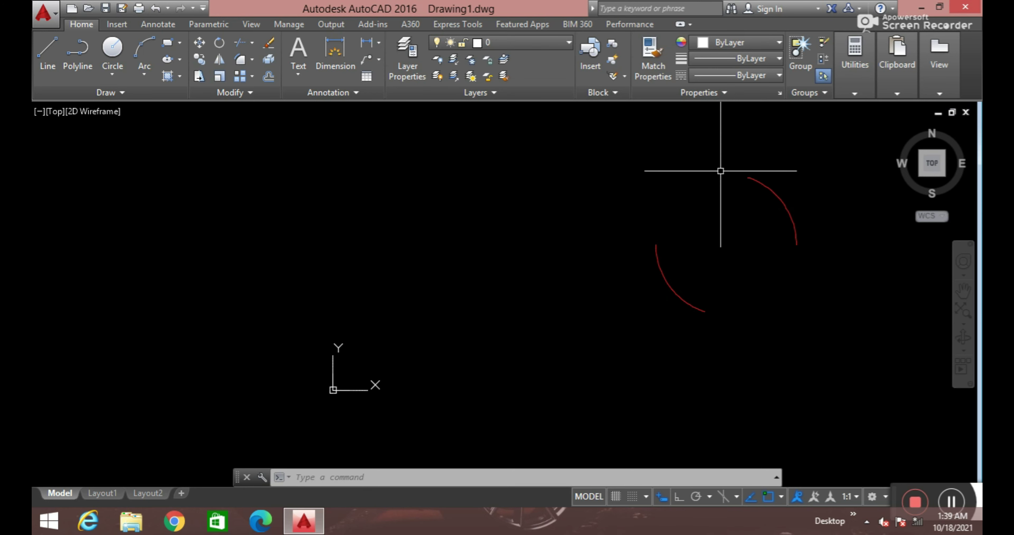
Step: Set the global linetype scale factor to 0.2 in the Linetype Manager
scroll(752, 169, up, 2)
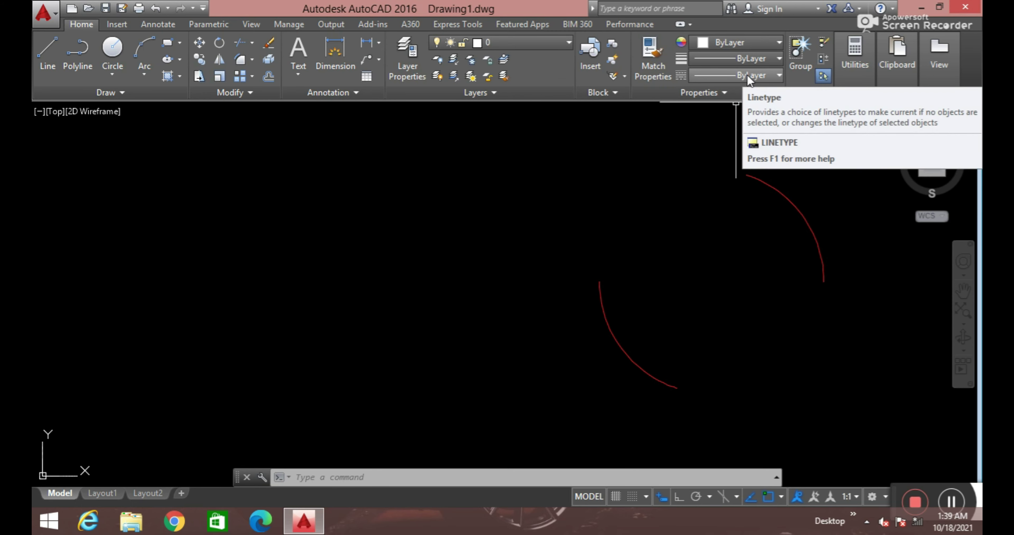
click(760, 74)
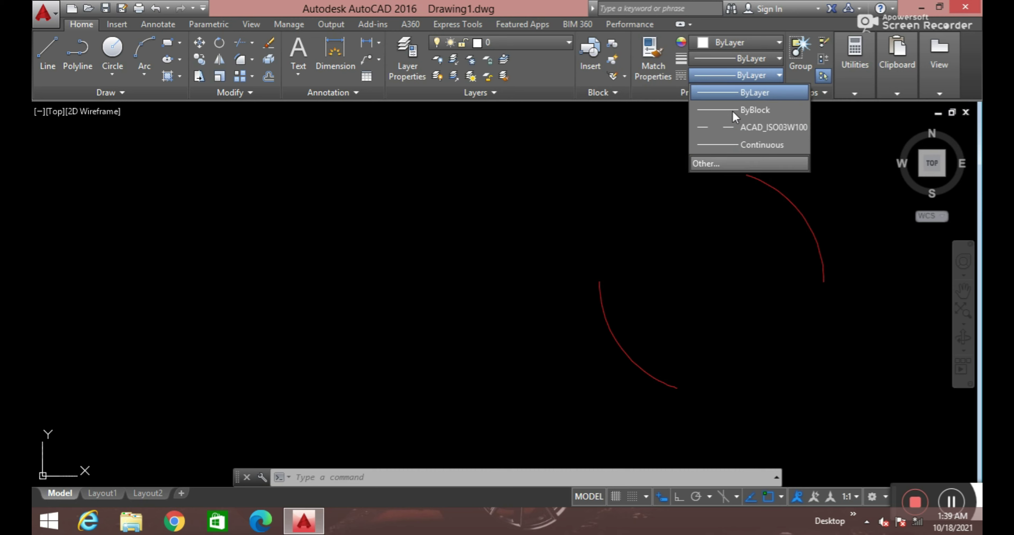
click(713, 164)
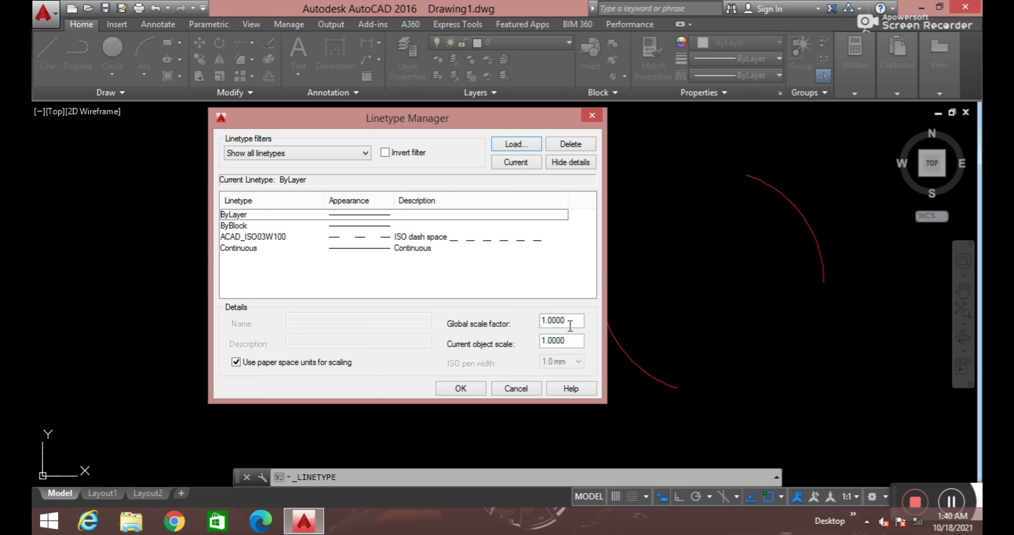
drag(571, 319, 533, 320)
text(.2)
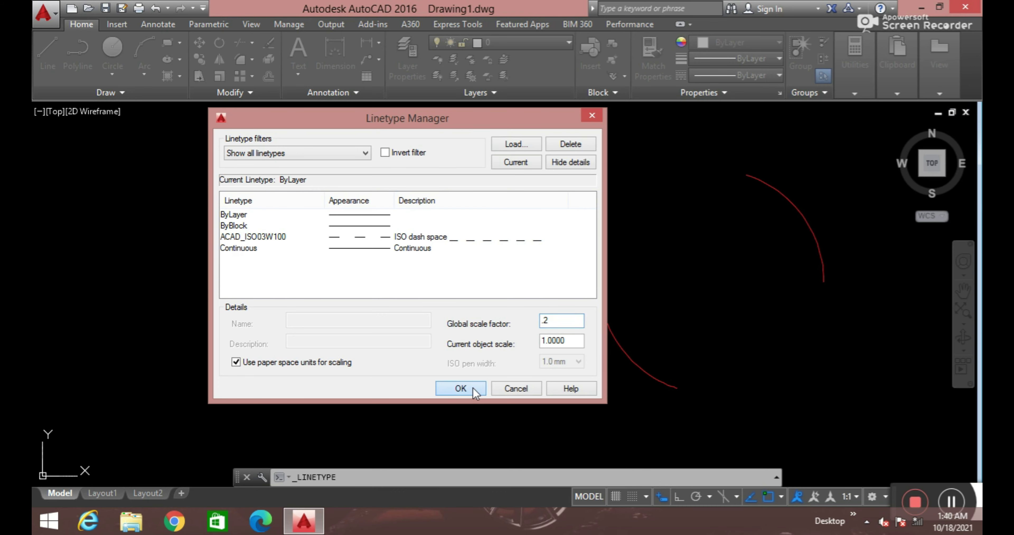
click(473, 388)
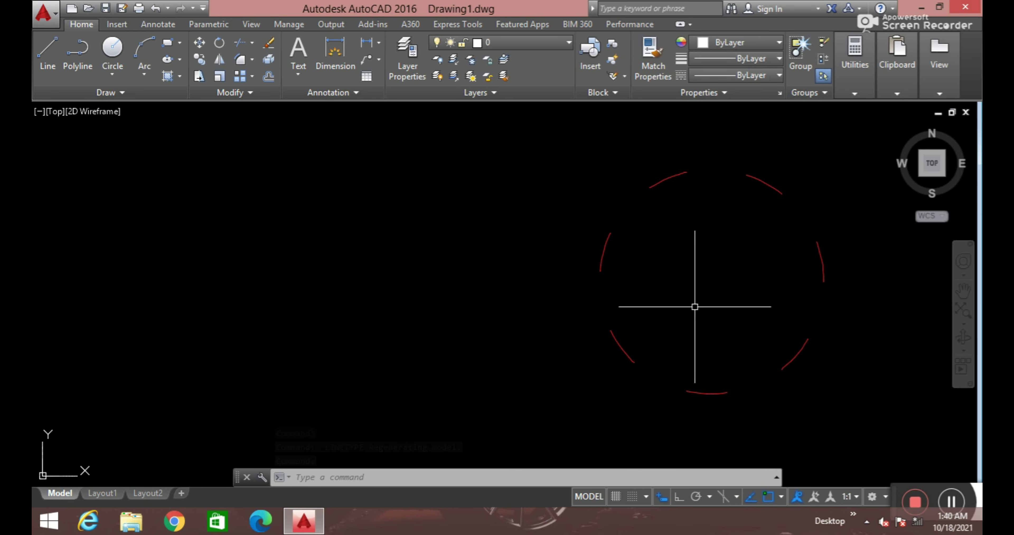
key(Escape)
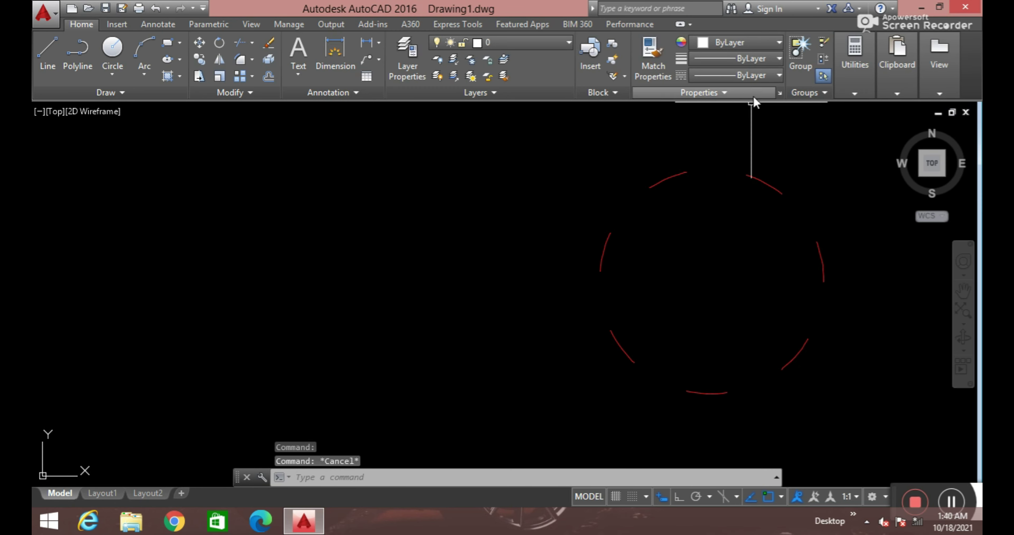
Step: Draw a rectangle left of the red circle with the REC command
text(rec)
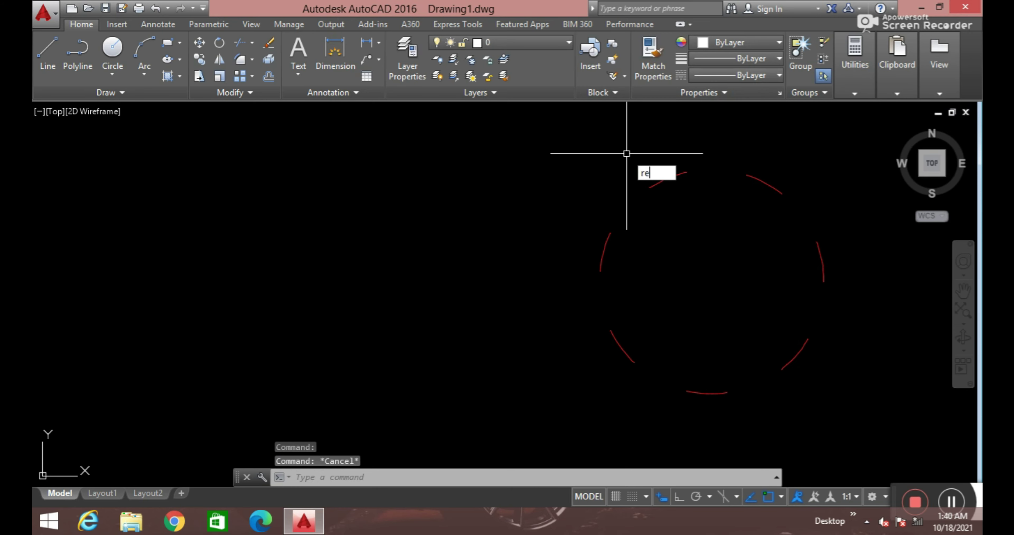
key(Return)
click(194, 178)
click(486, 361)
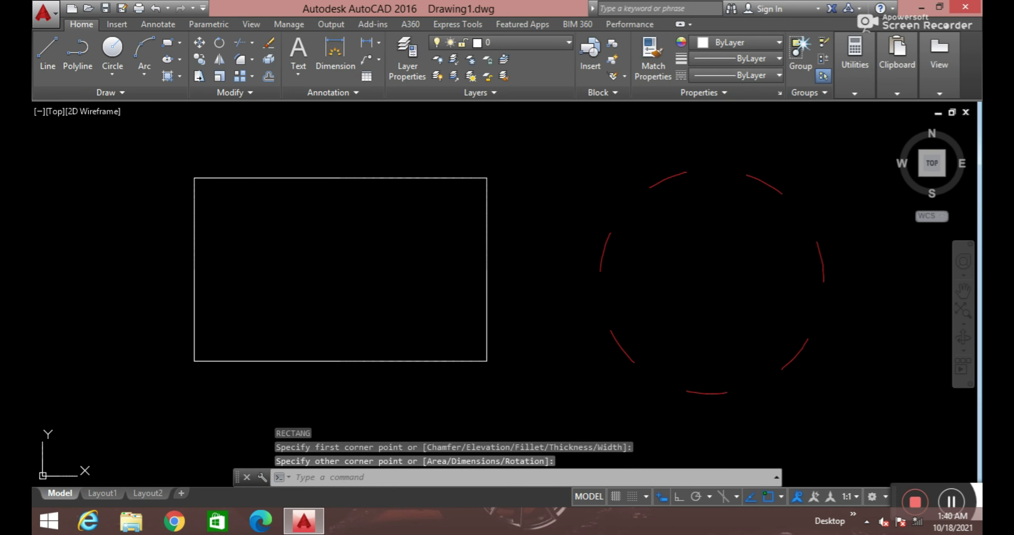
Step: Select the rectangle and bring up the Linetype Manager
drag(512, 386, 353, 330)
click(753, 75)
key(Escape)
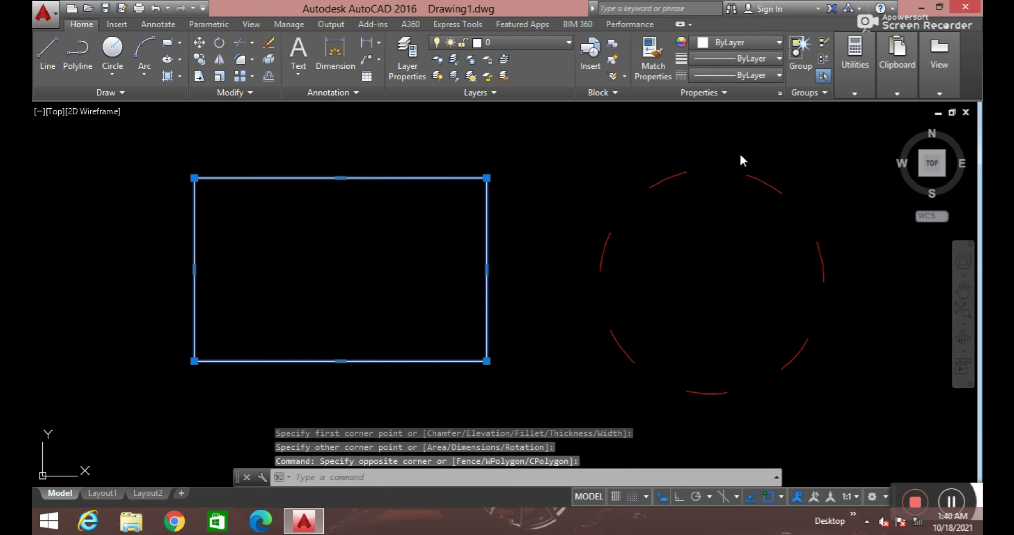
click(753, 75)
click(715, 162)
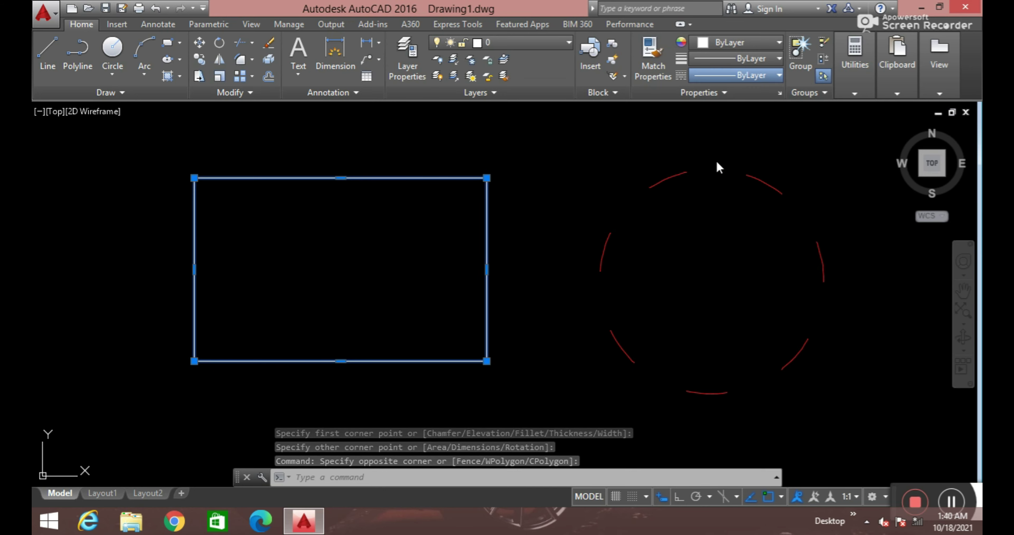
Step: Load the ACAD_ISO07W100 dot linetype, then reselect the rectangle
click(524, 149)
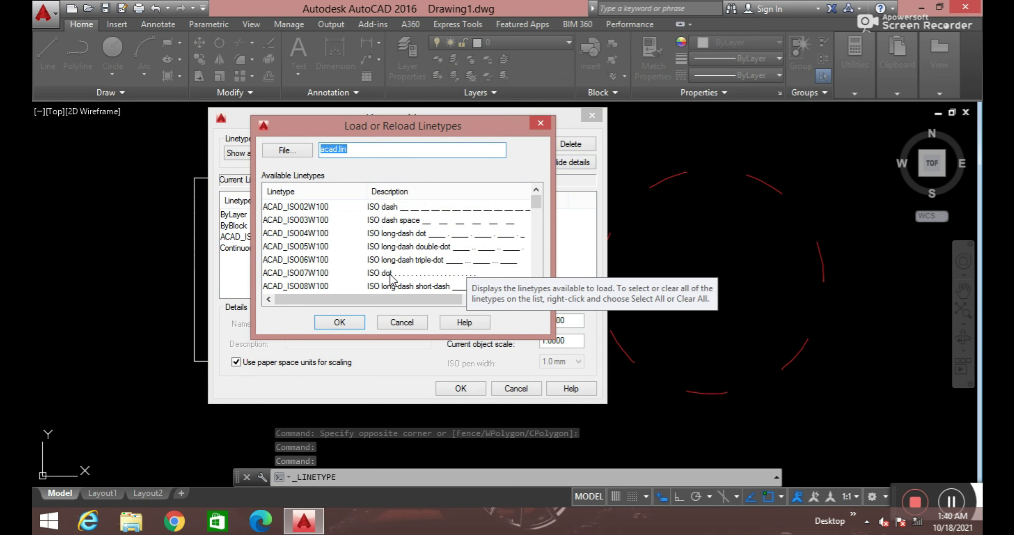
click(390, 273)
click(337, 323)
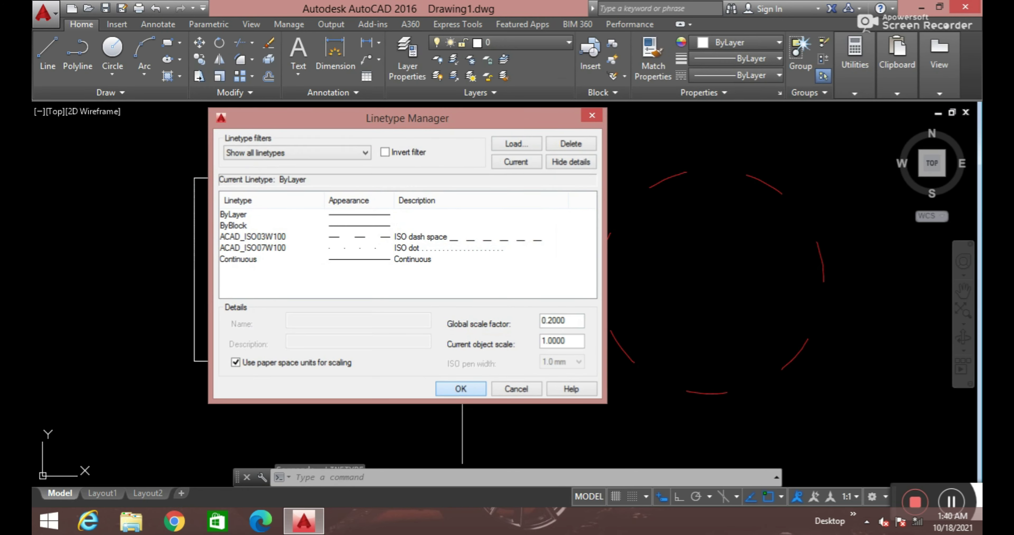
click(461, 389)
click(495, 228)
click(419, 239)
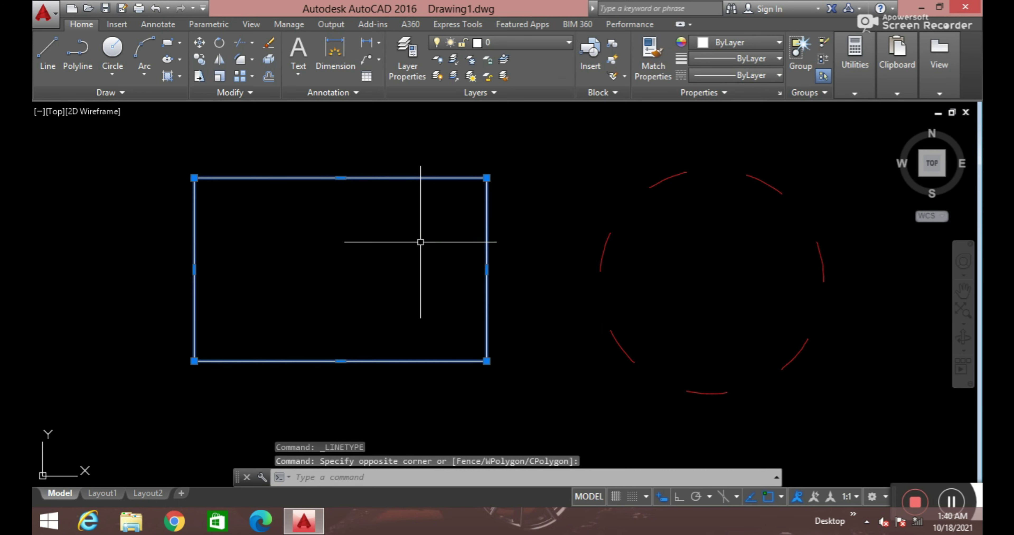
Step: Give the rectangle the ACAD_ISO07W100 dotted linetype and select the global scale value
click(770, 78)
click(738, 147)
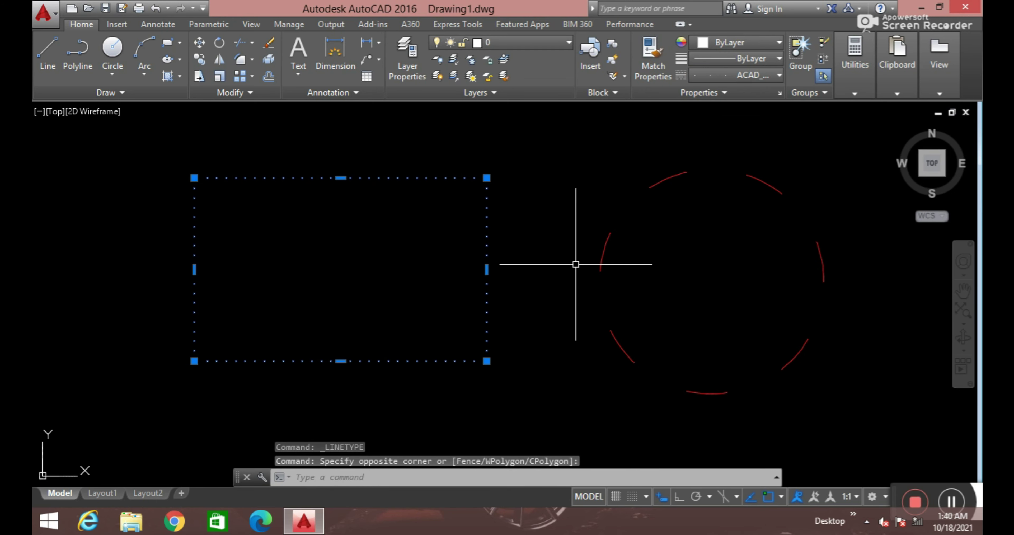
key(Escape)
key(Escape)
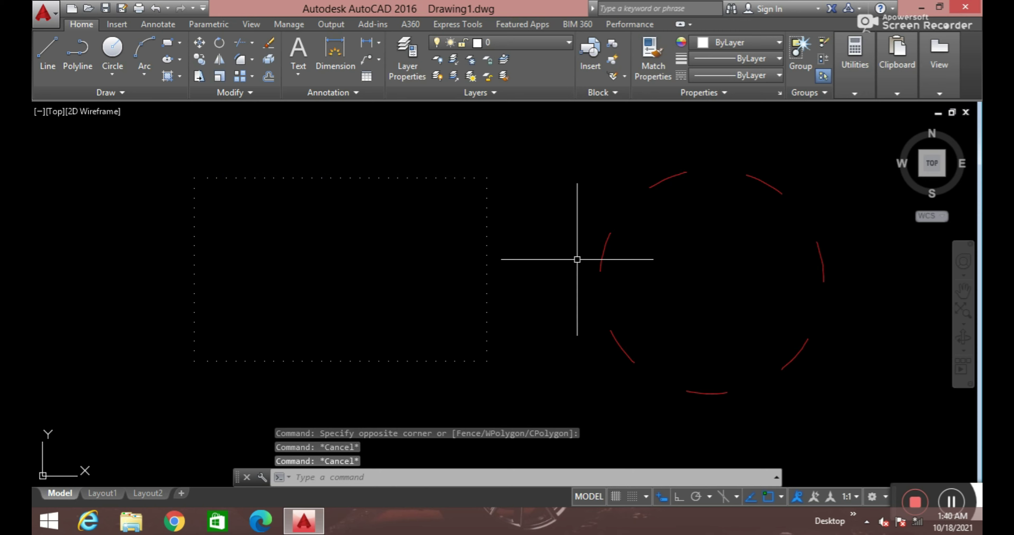
click(731, 77)
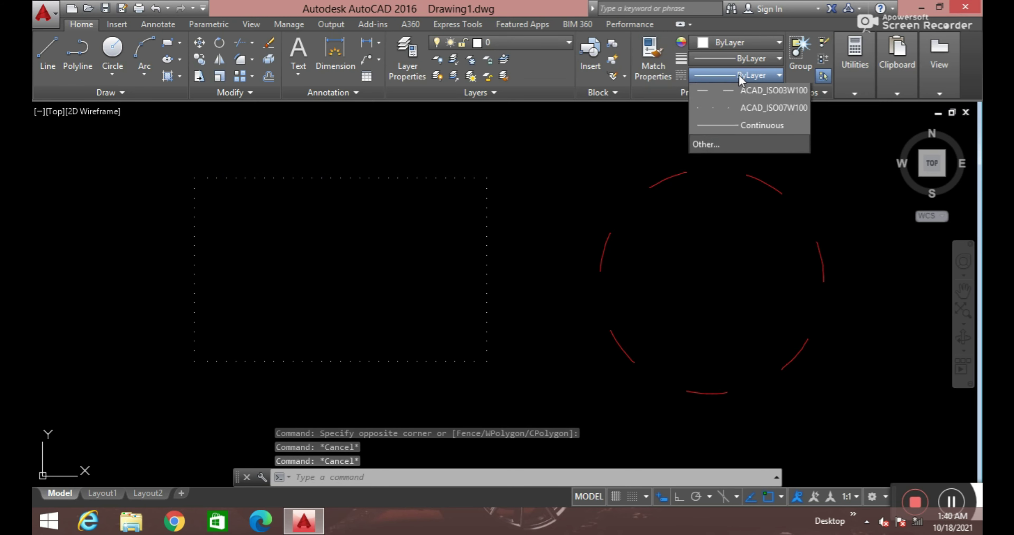
click(724, 184)
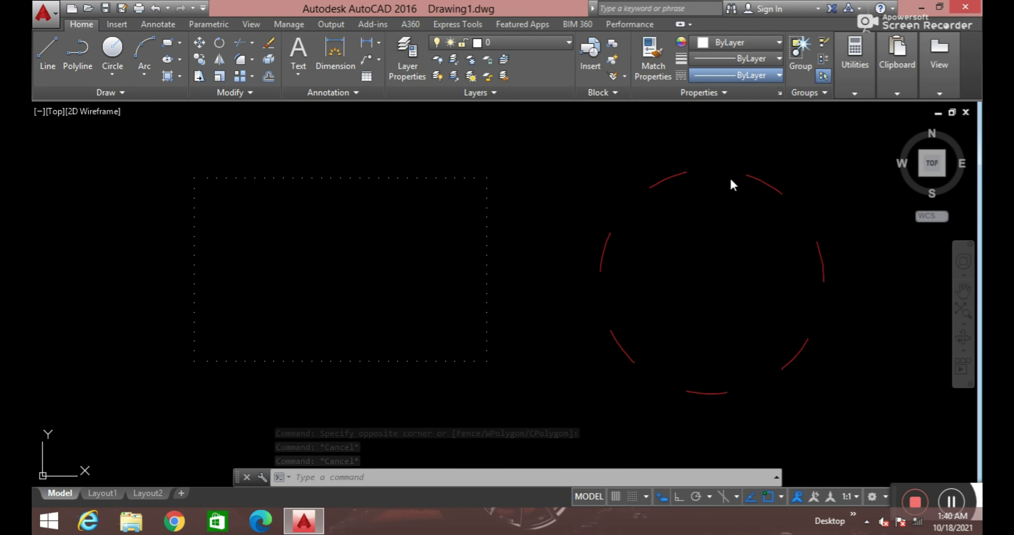
drag(571, 326, 535, 325)
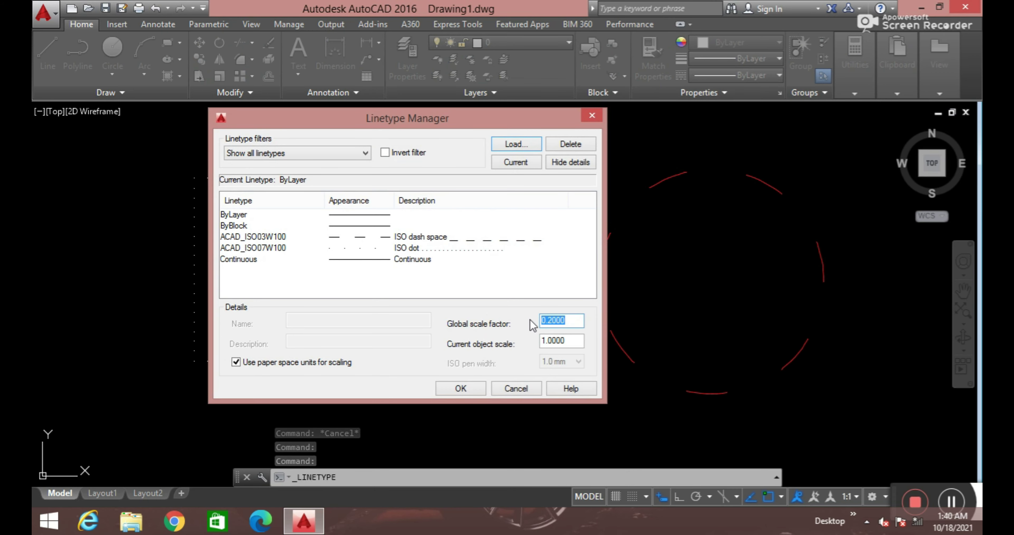
Step: Change the global linetype scale from 0.2 to 1 and reselect the red circle
text(1)
click(461, 389)
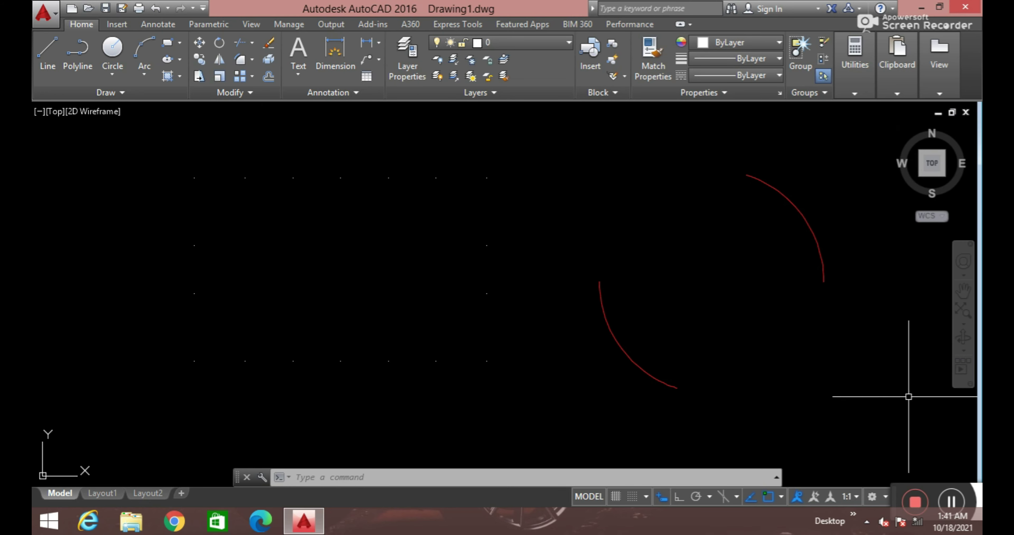
click(803, 208)
click(758, 226)
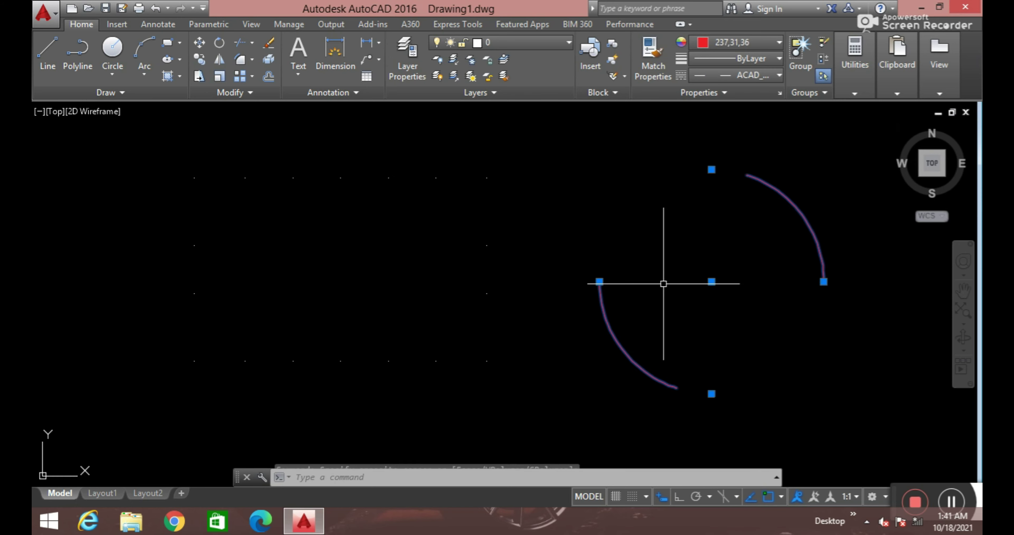
Step: Set the selected red circle's Linetype scale to 0.2 in Properties, then deselect it
text(mo)
key(Return)
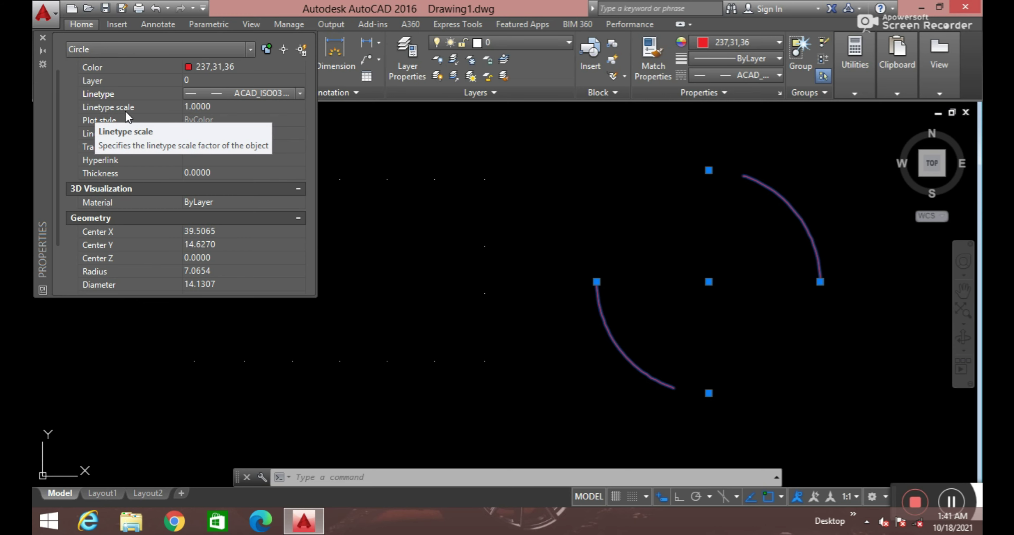
click(215, 107)
text(.2)
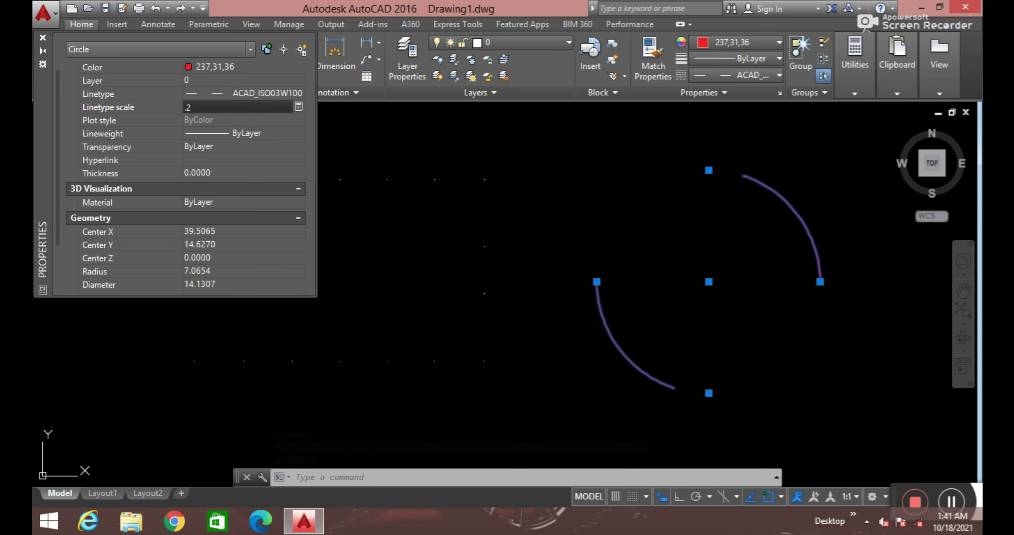
key(Return)
key(Escape)
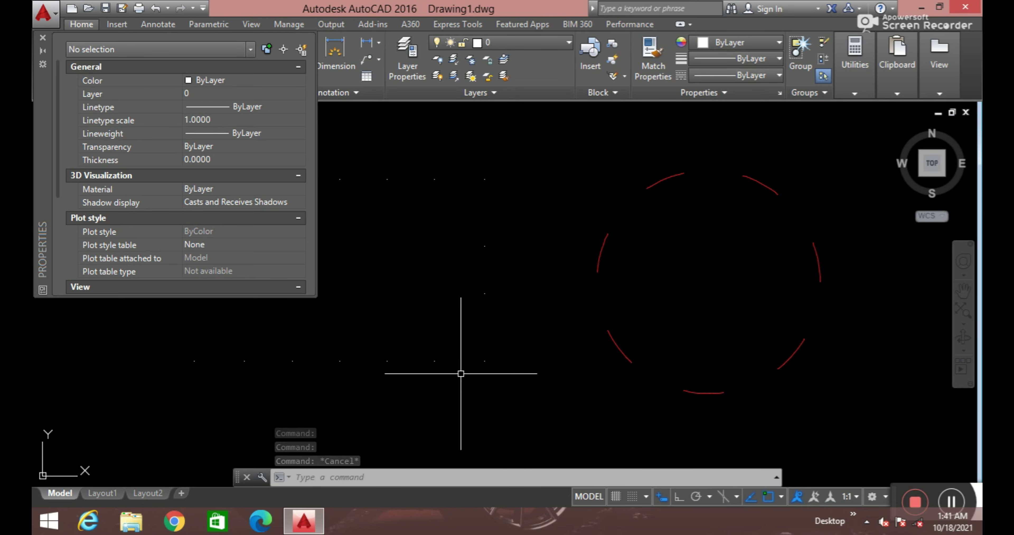
Step: Cancel any running command and close the Properties palette
scroll(484, 311, down, 2)
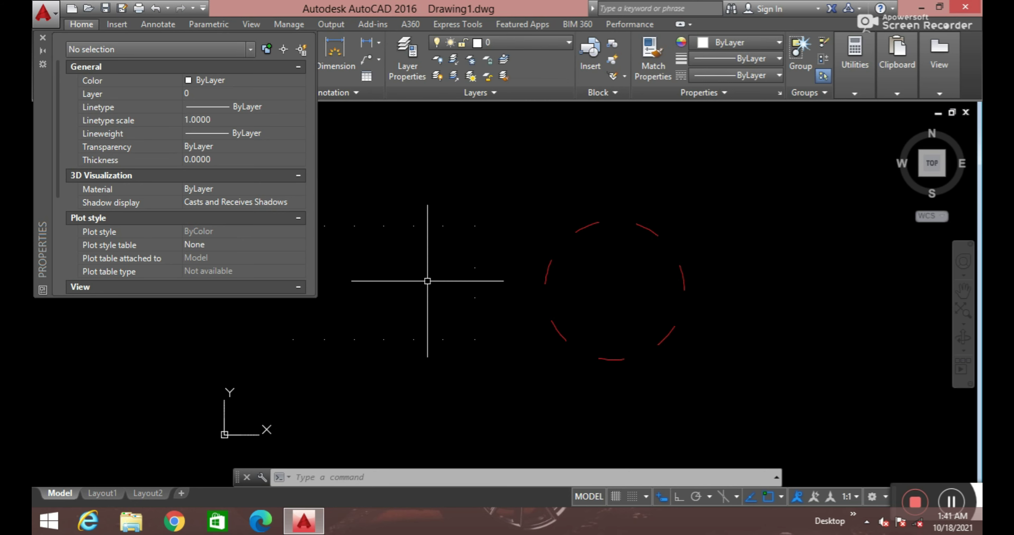
scroll(457, 296, down, 2)
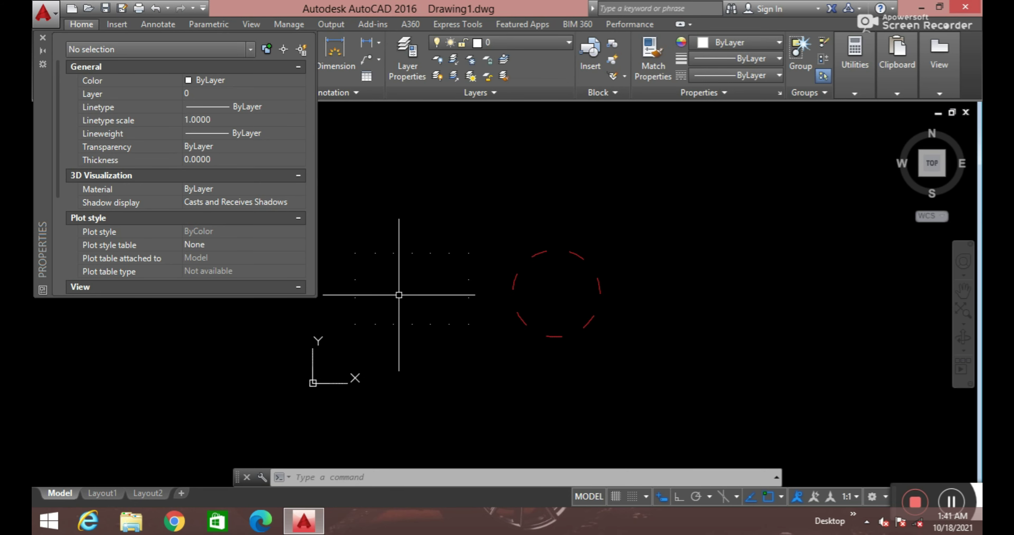
scroll(372, 246, up, 2)
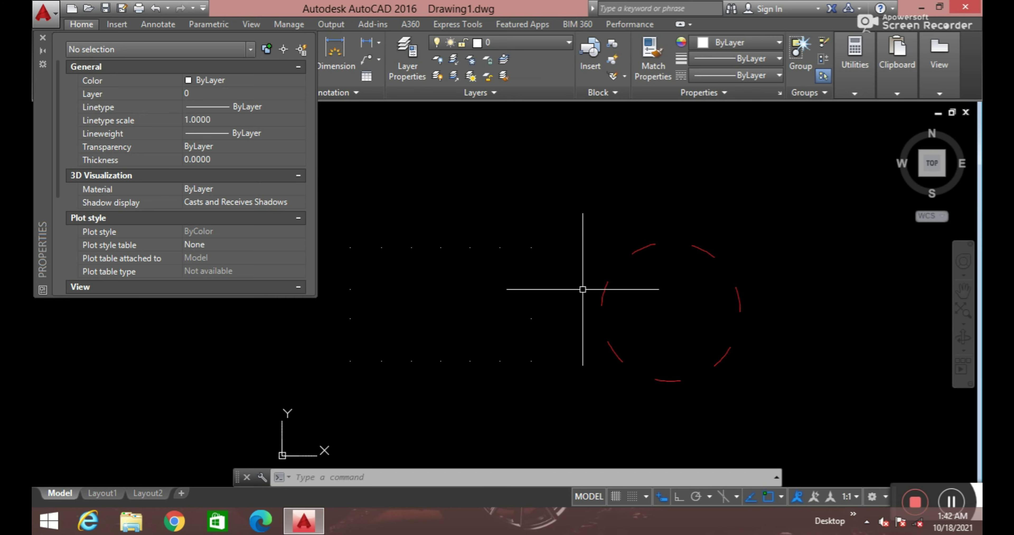
key(Escape)
key(Escape)
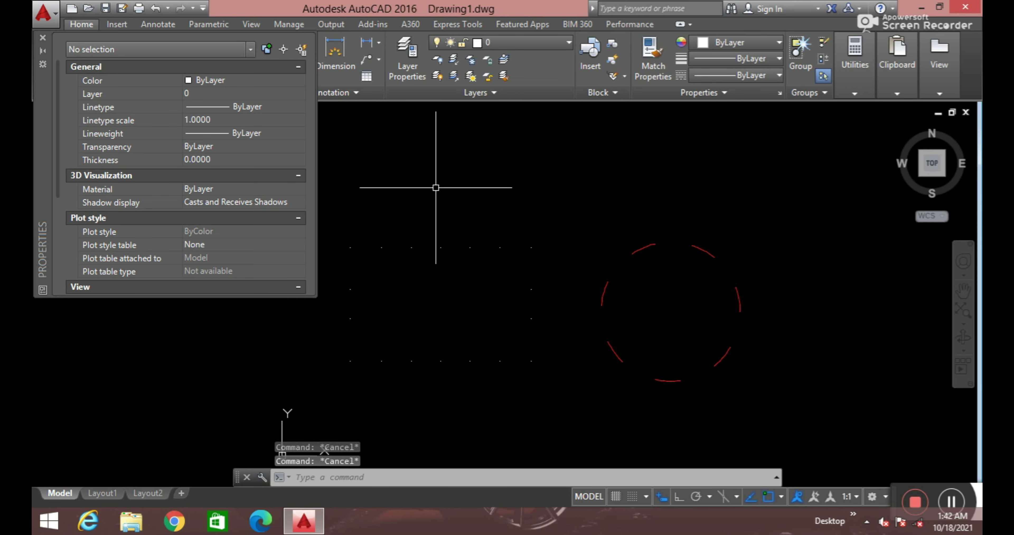
click(42, 37)
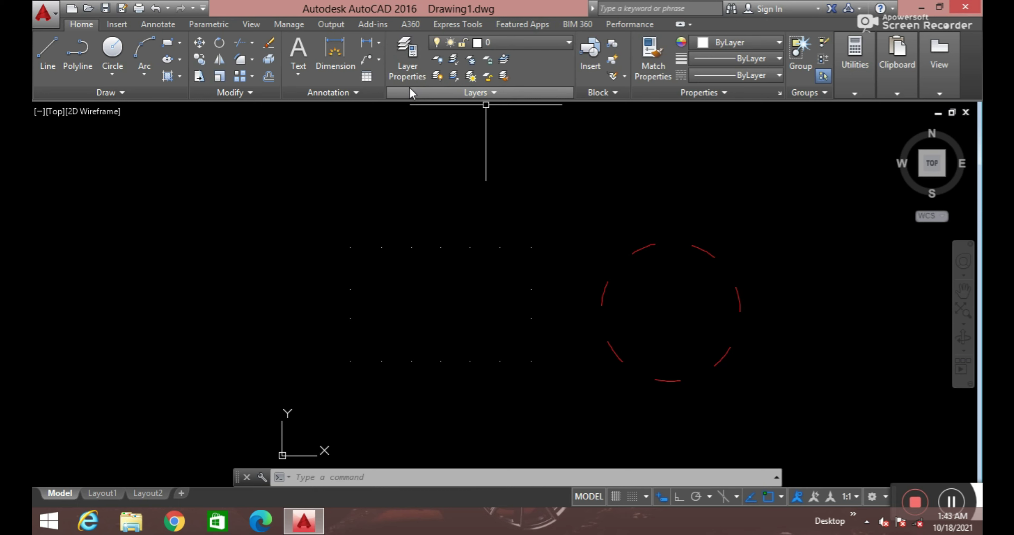
key(Escape)
key(Escape)
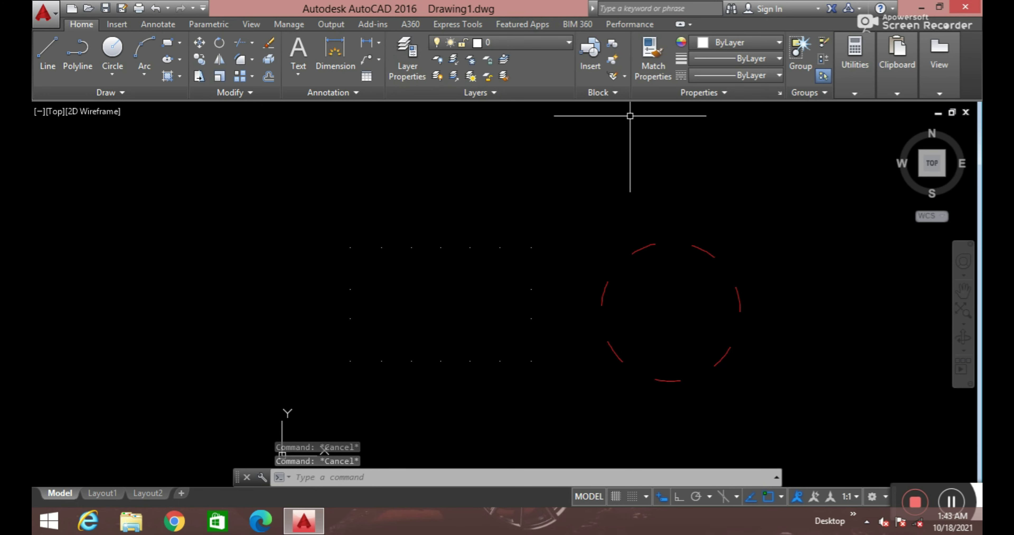
Step: Open the Layer Properties Manager with LA and widen its On and Freeze columns
text(La)
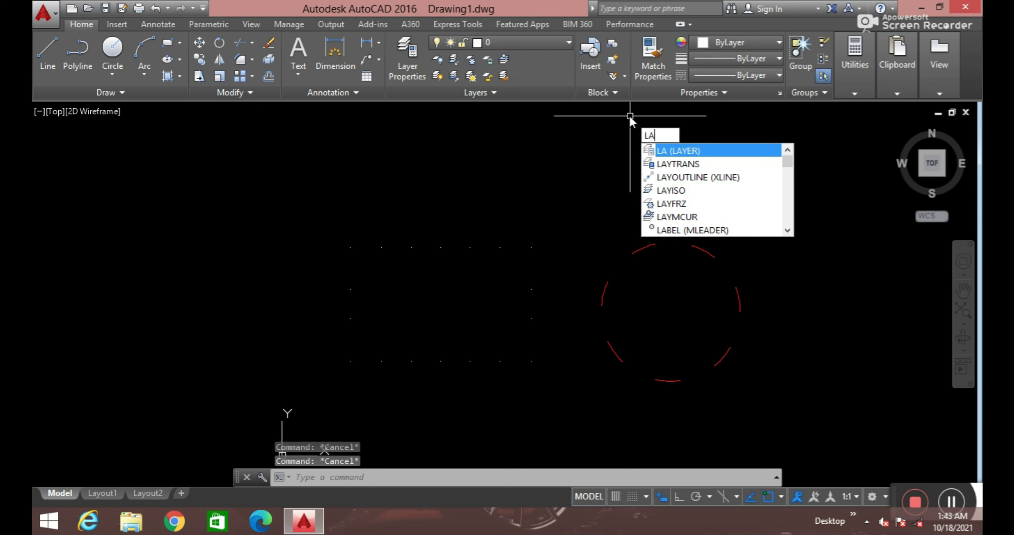
key(Return)
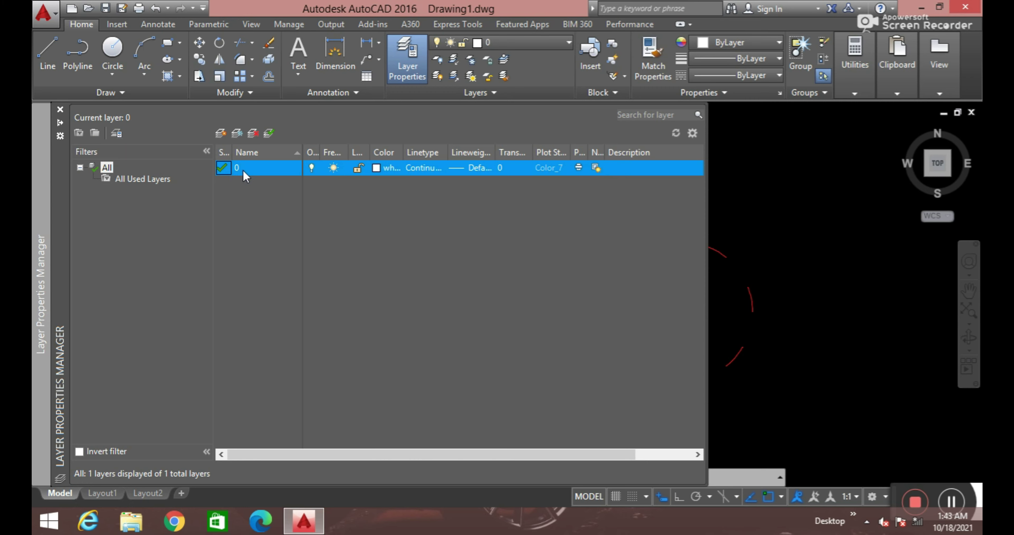
drag(318, 151, 396, 153)
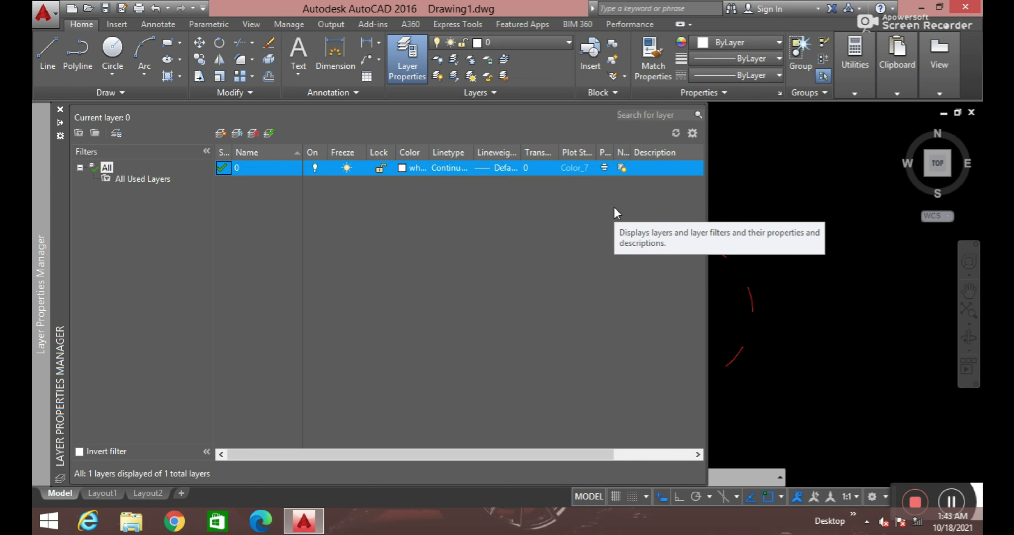
Step: Create a new layer, keeping the default name Layer1
click(220, 136)
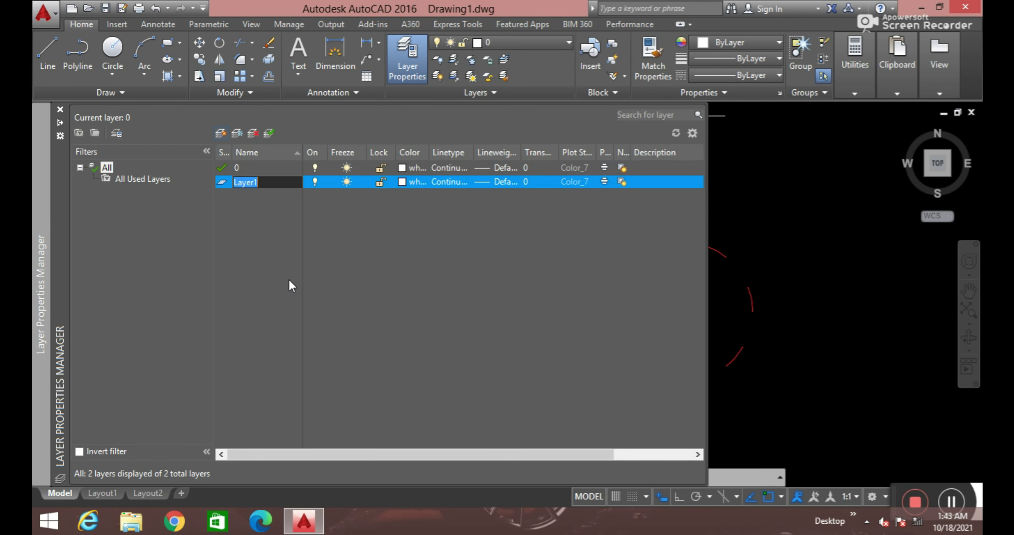
key(Return)
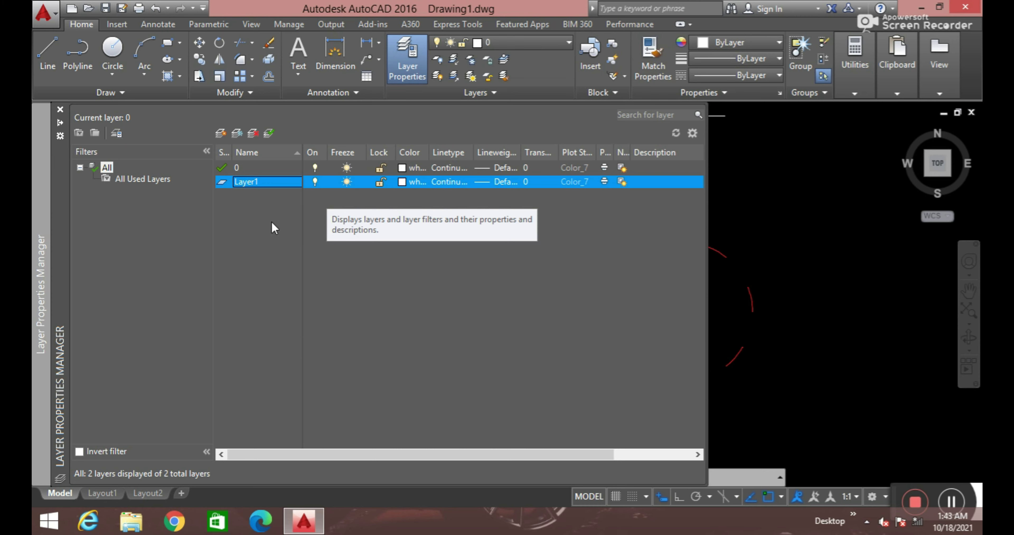
Step: Add Layer2 from the right-click menu and Layer3 with Alt+N, then select Layer1's name
right_click(385, 246)
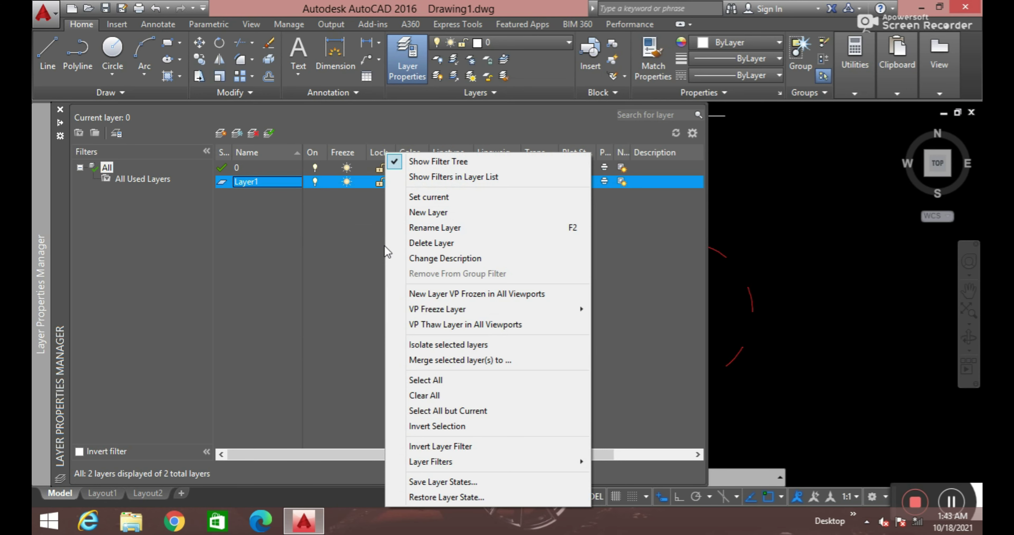
click(448, 213)
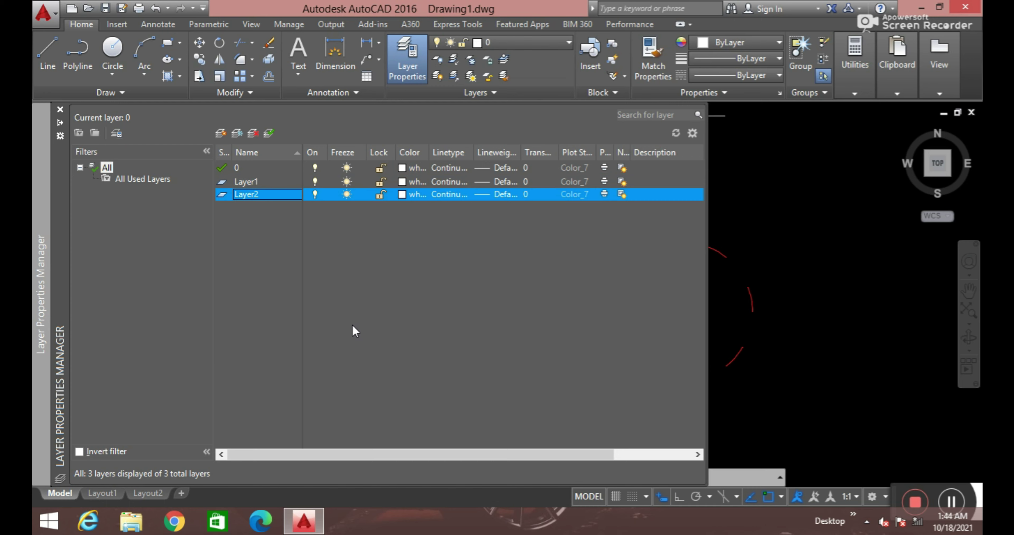
key(alt+n)
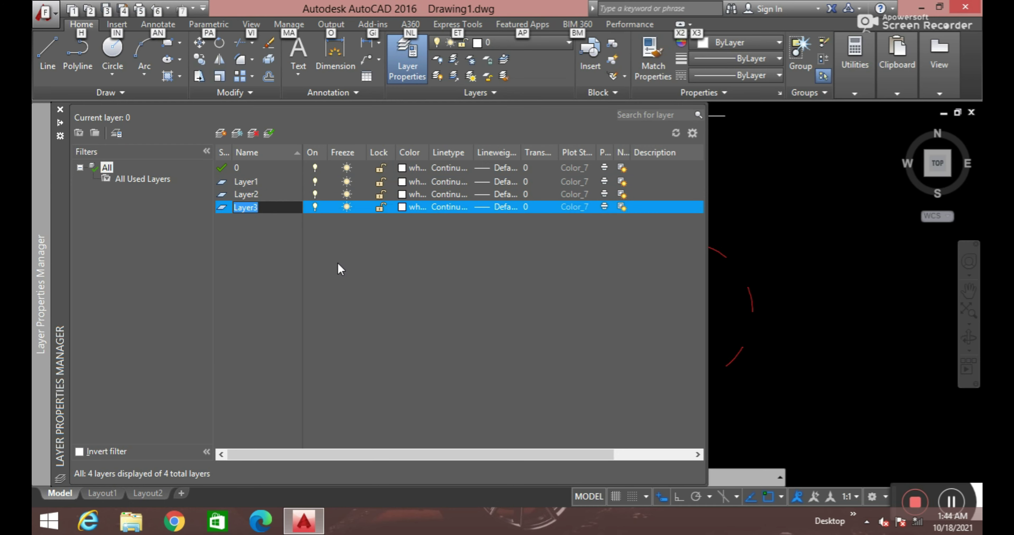
key(alt)
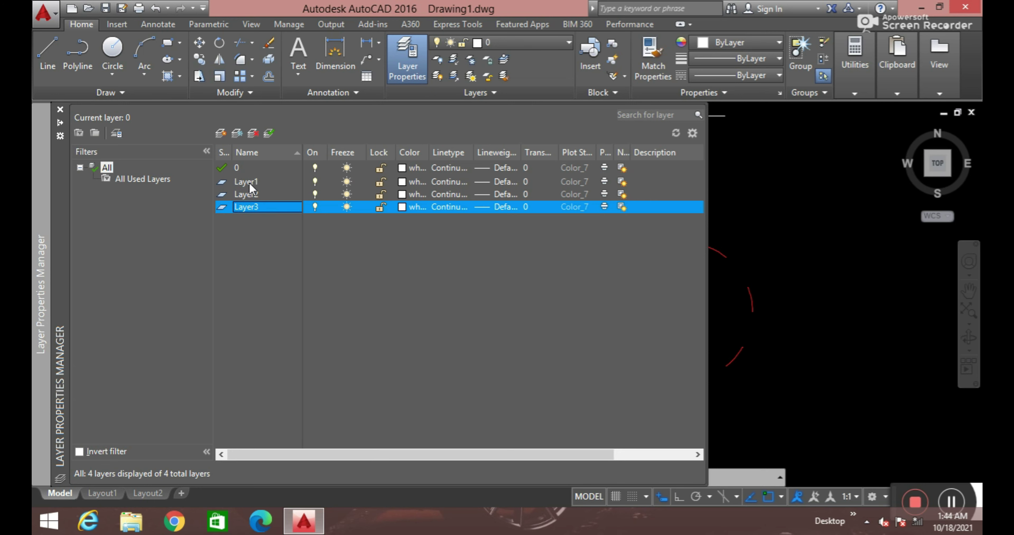
click(249, 182)
click(255, 185)
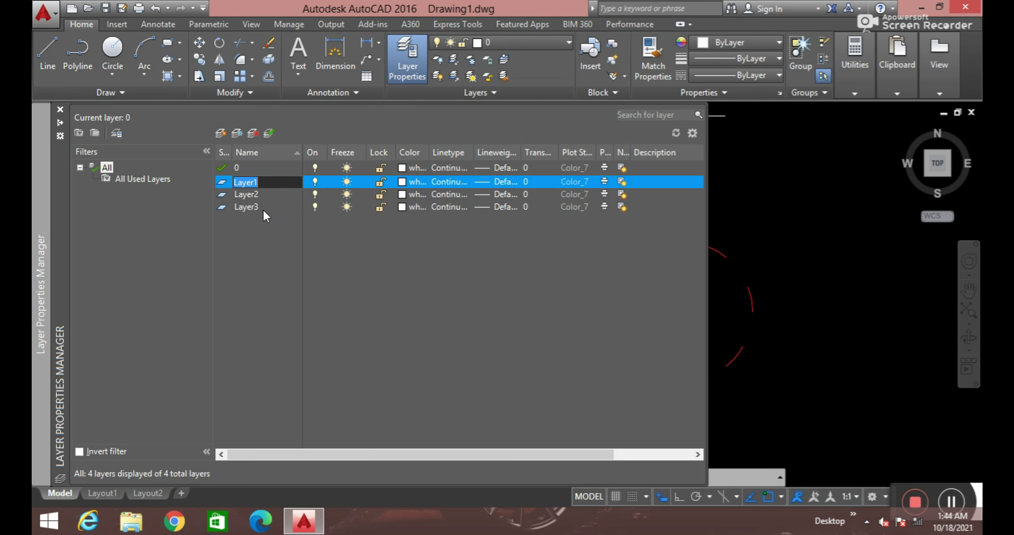
Step: Rename Layer1 to A and Layer2 to B
text(a)
key(BackSpace)
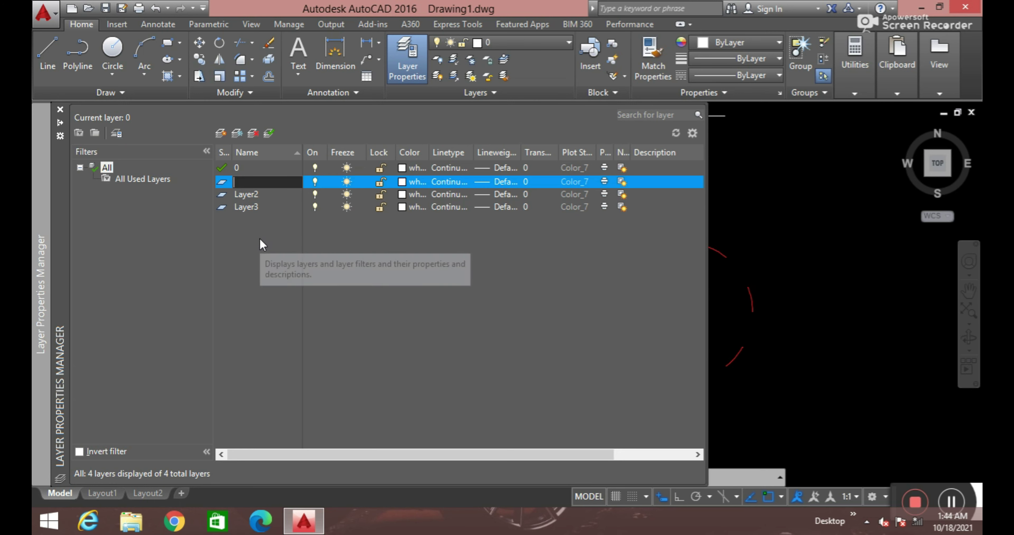
text(A)
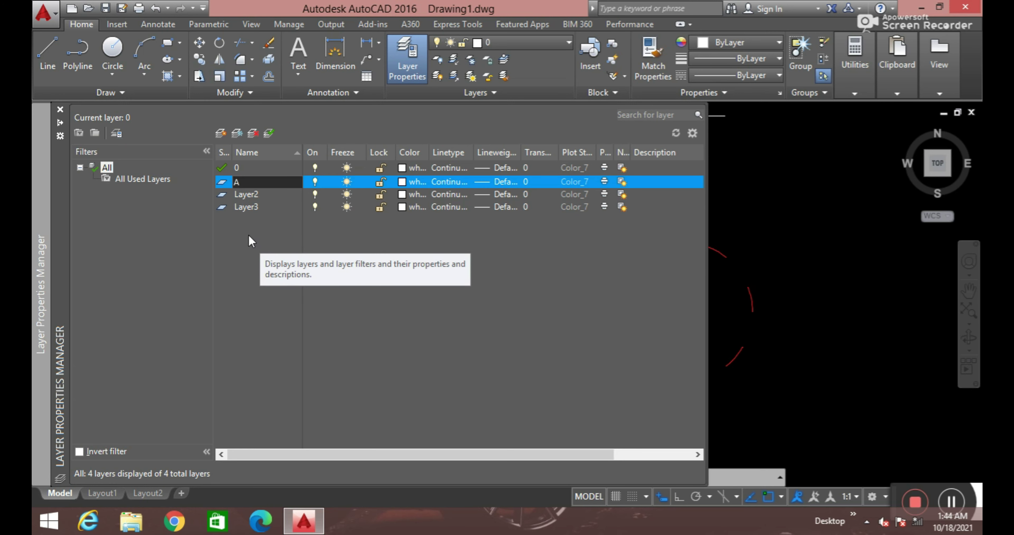
click(257, 194)
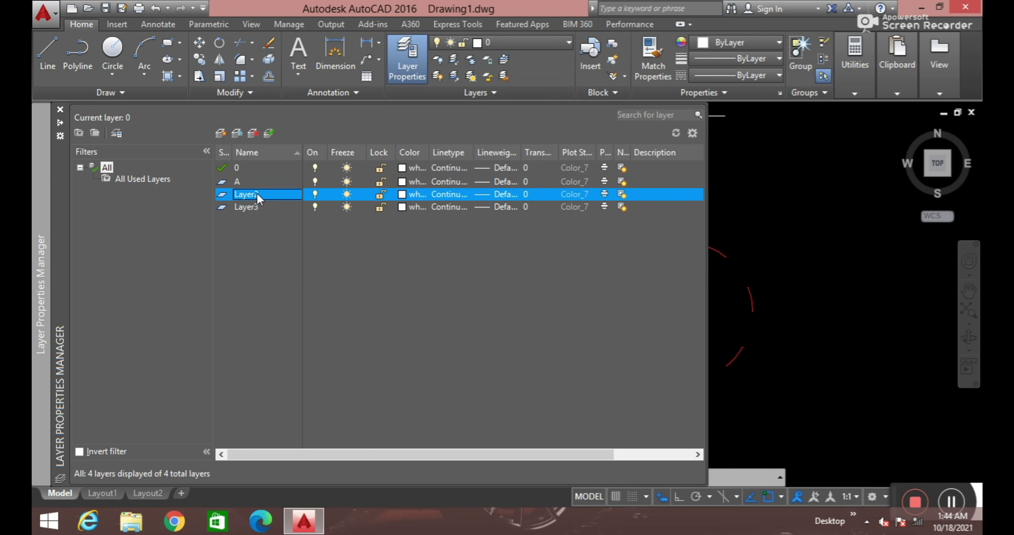
click(257, 194)
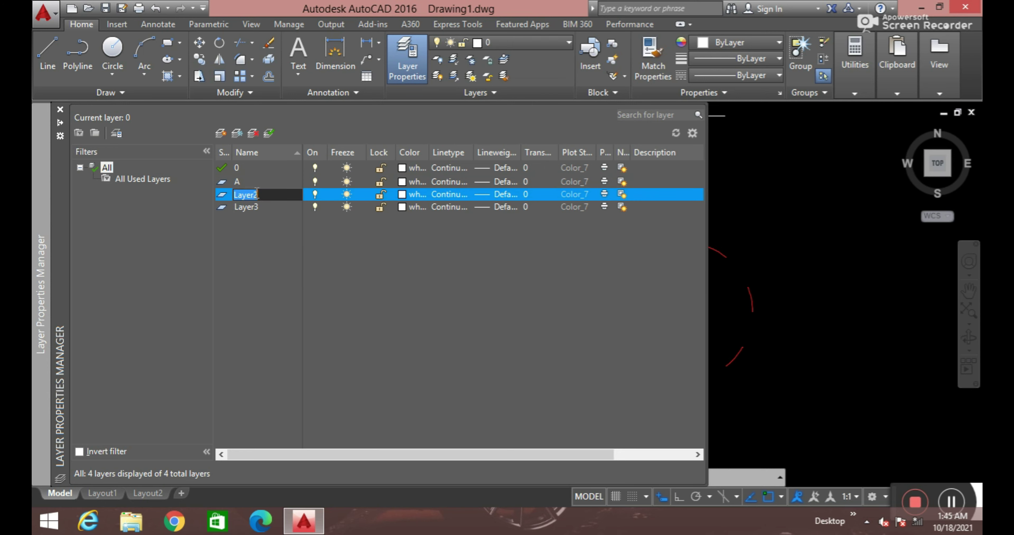
text(B)
key(Return)
Step: Rename Layer3 to C, keep layer 0 current, and widen the Status column
double_click(252, 207)
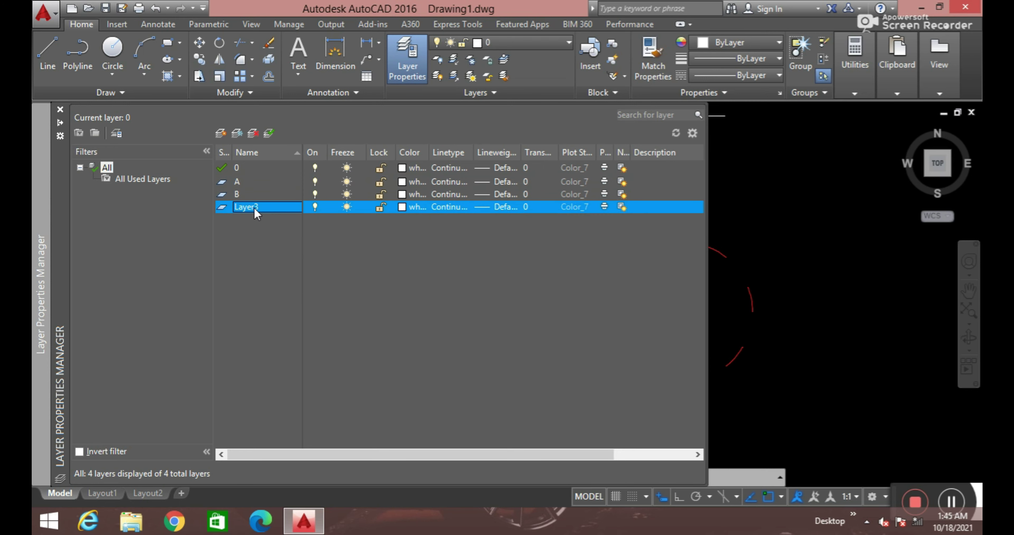
click(257, 209)
text(C)
key(Return)
double_click(222, 167)
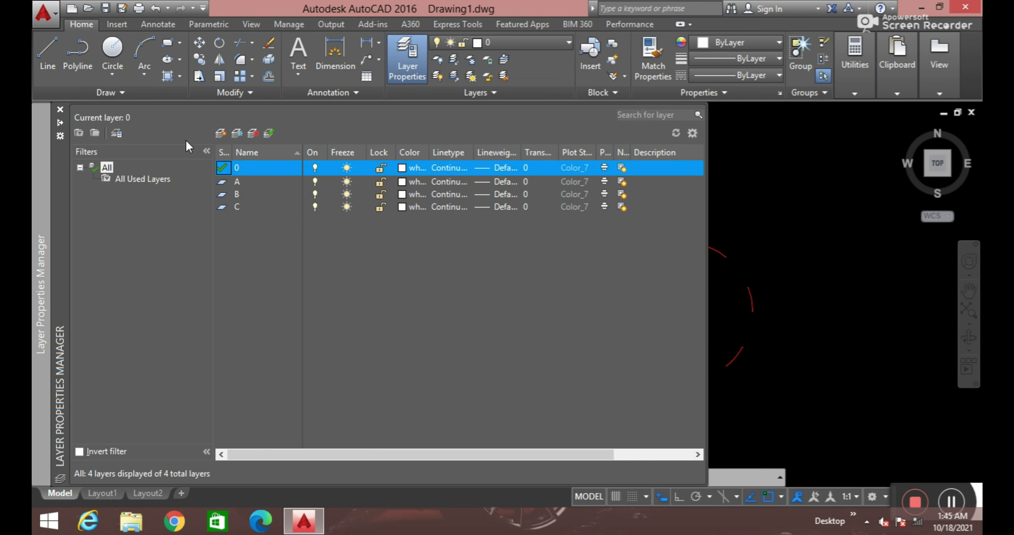
drag(230, 153, 248, 152)
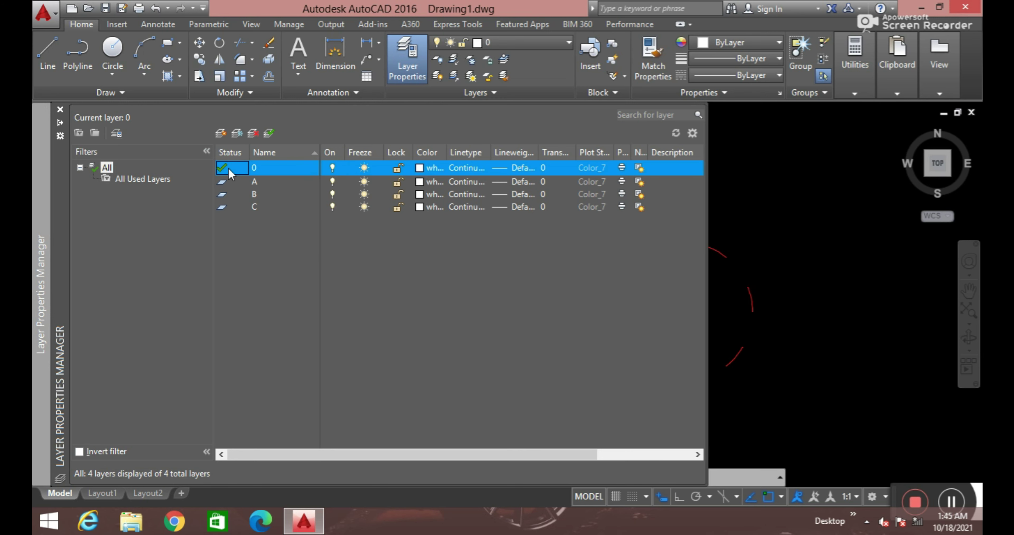
Step: Set layer A as the current layer from its Status icon
double_click(222, 180)
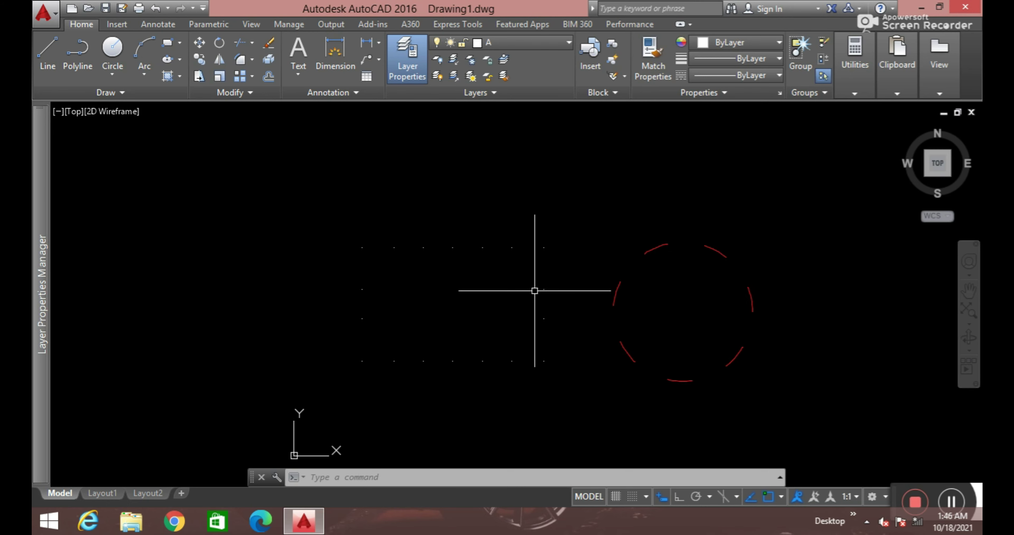
Step: Change the dashed red circle's Layer to A in Properties, verify it, and close the palette
click(651, 250)
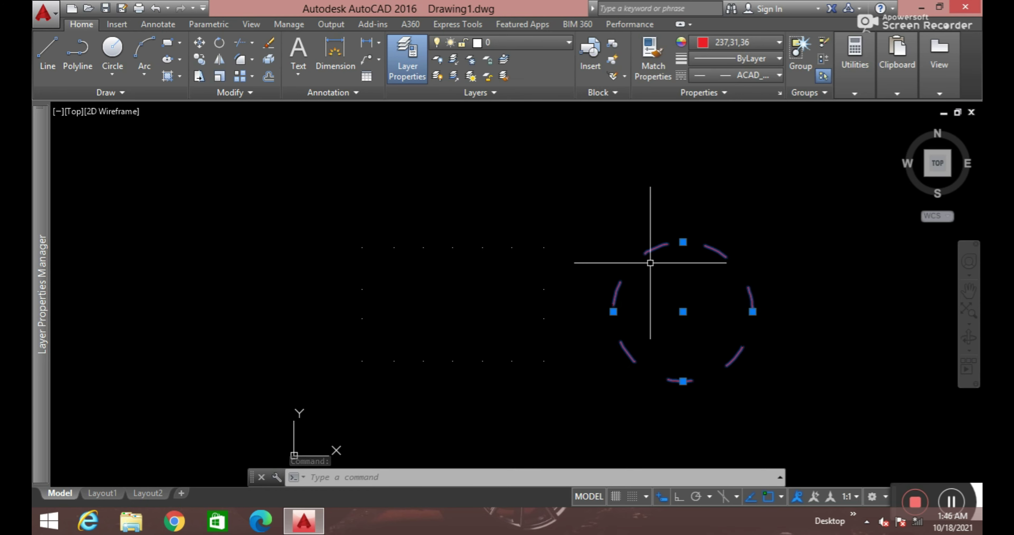
text(mo)
key(Return)
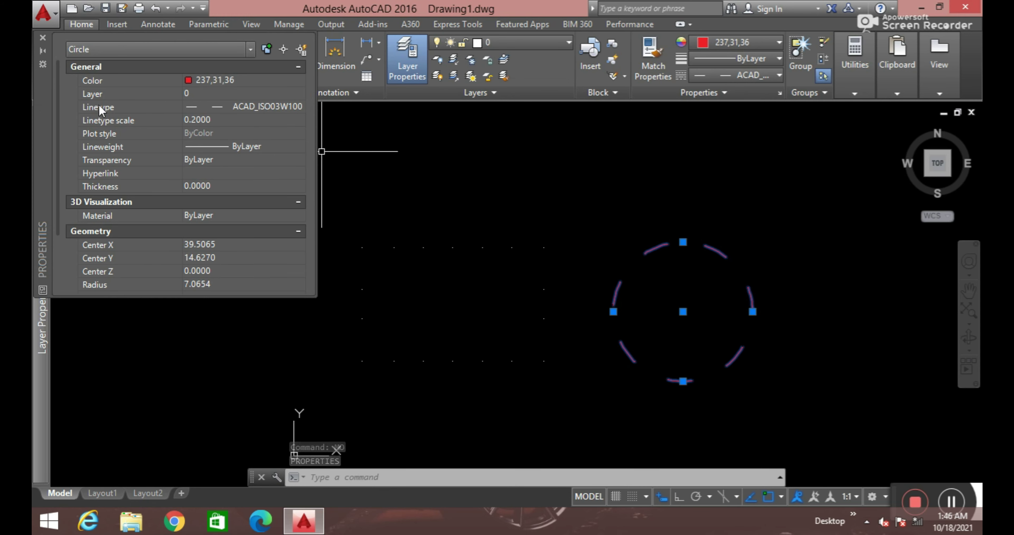
click(203, 93)
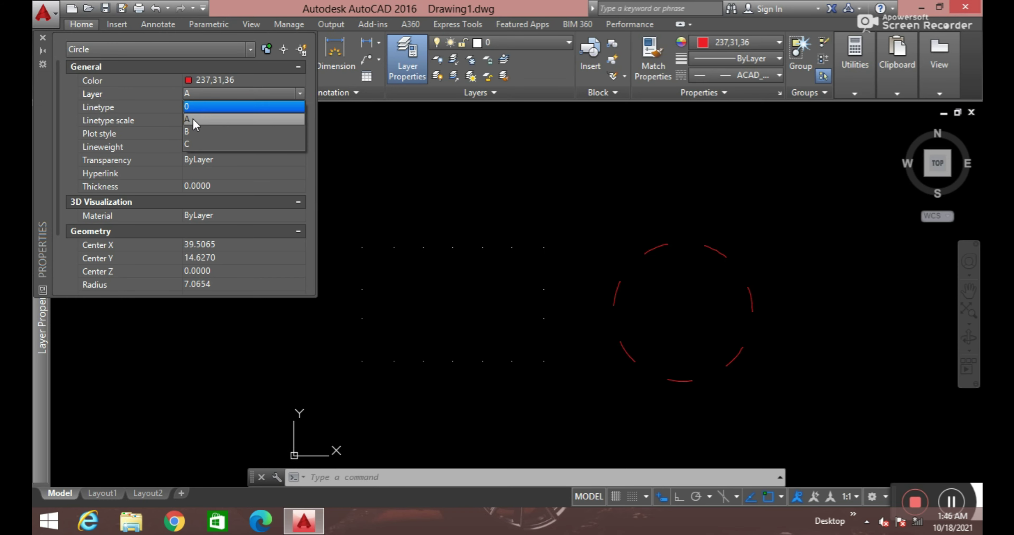
click(193, 119)
key(Escape)
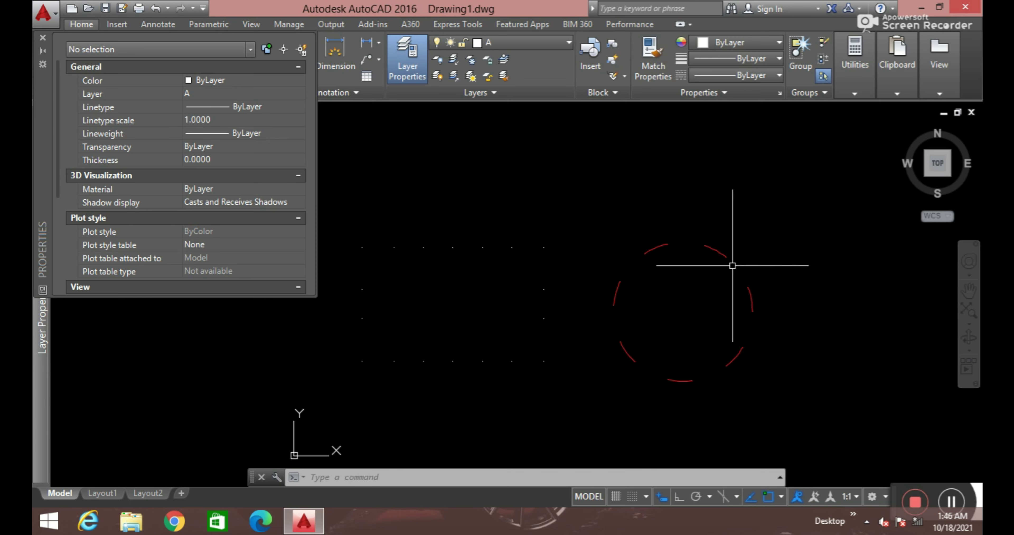
click(760, 220)
click(718, 262)
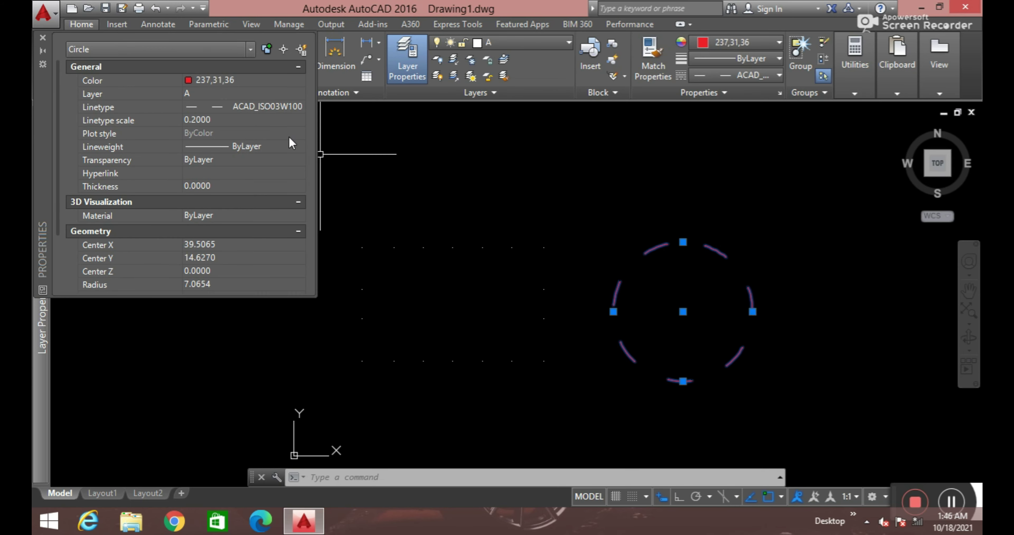
click(42, 38)
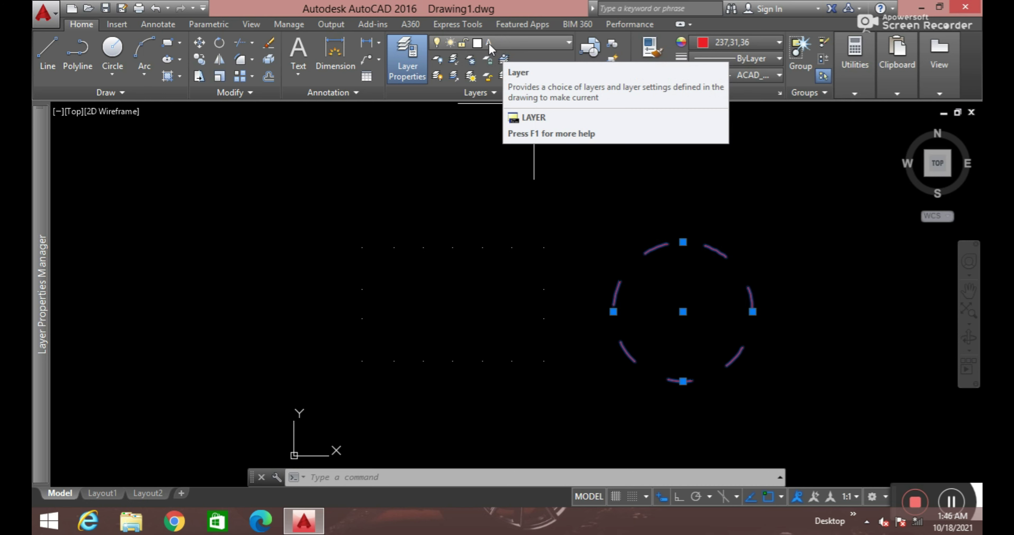
Step: Move the selected circle onto layer B from the layer dropdown
click(513, 44)
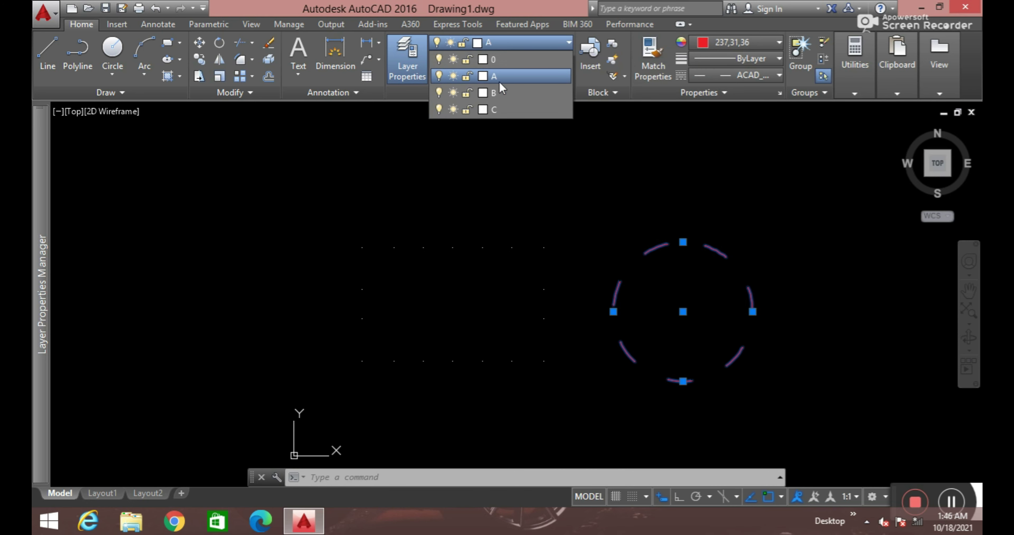
click(502, 93)
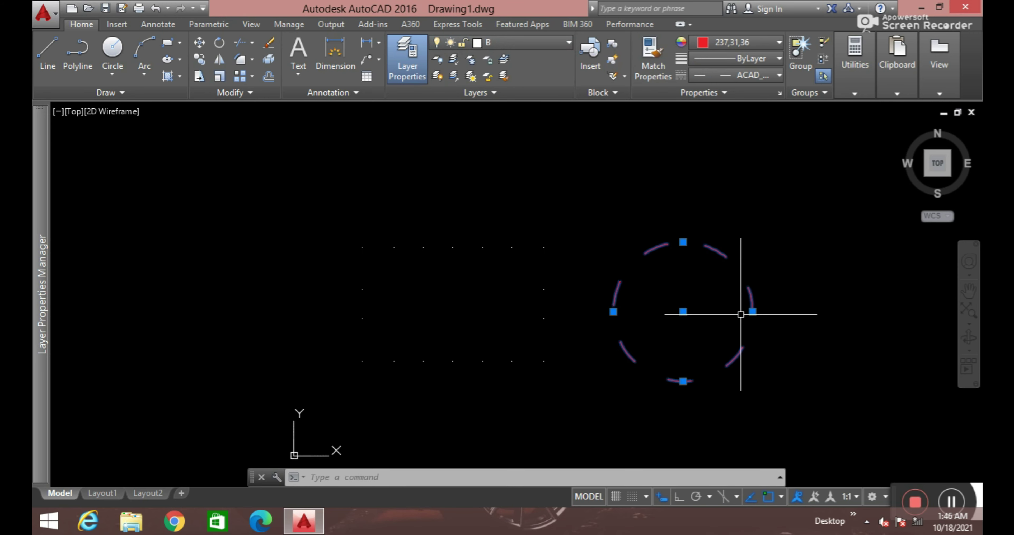
click(703, 327)
key(Escape)
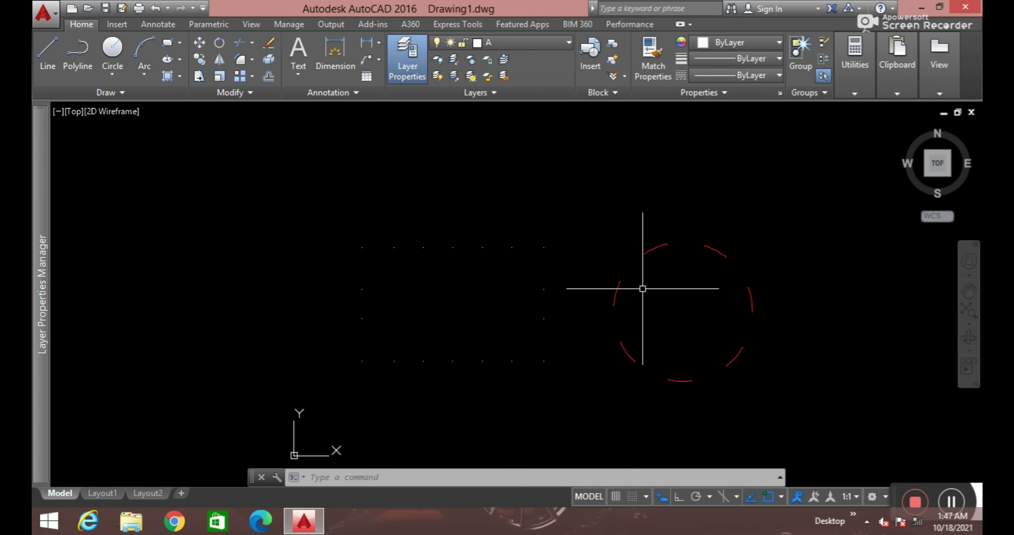
Step: Set the rectangle's linetype to ByLayer
click(518, 227)
click(397, 339)
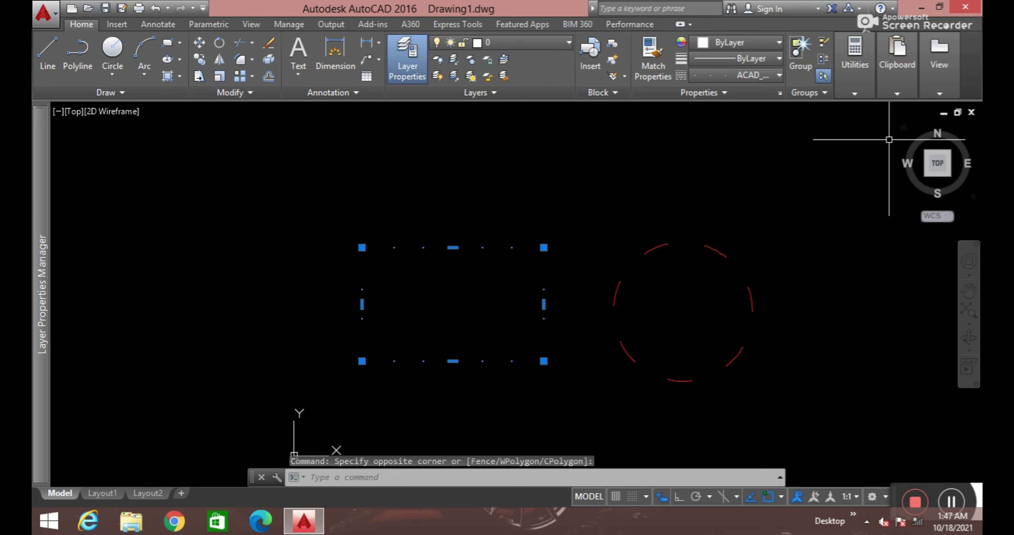
click(740, 75)
click(731, 97)
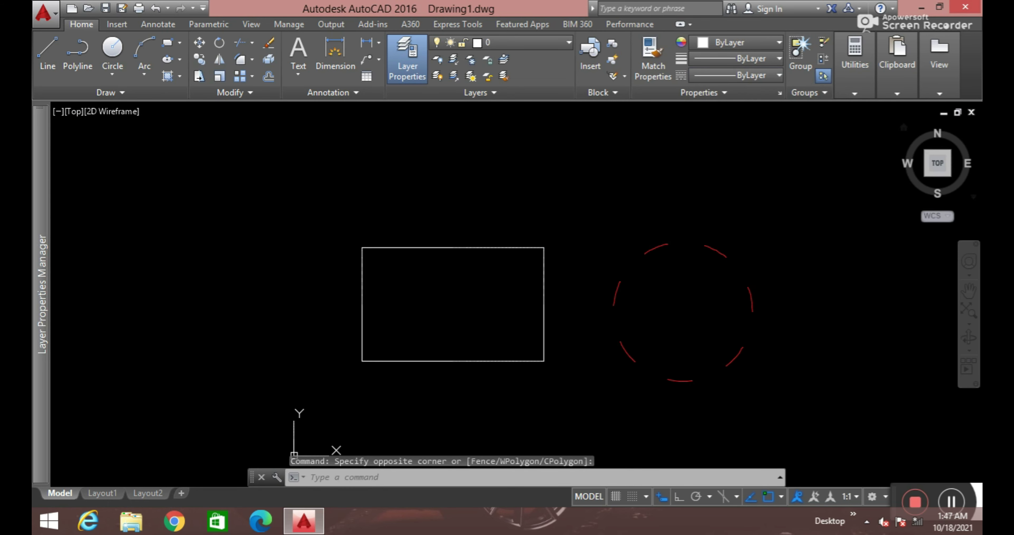
key(Escape)
key(Escape)
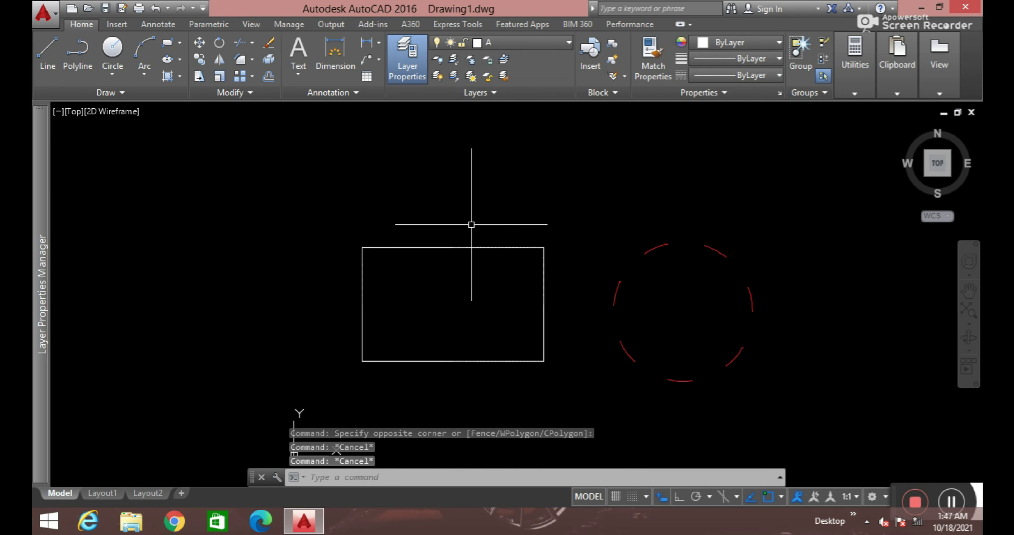
Step: Reselect the rectangle and the circle to check their layers
click(536, 241)
click(397, 251)
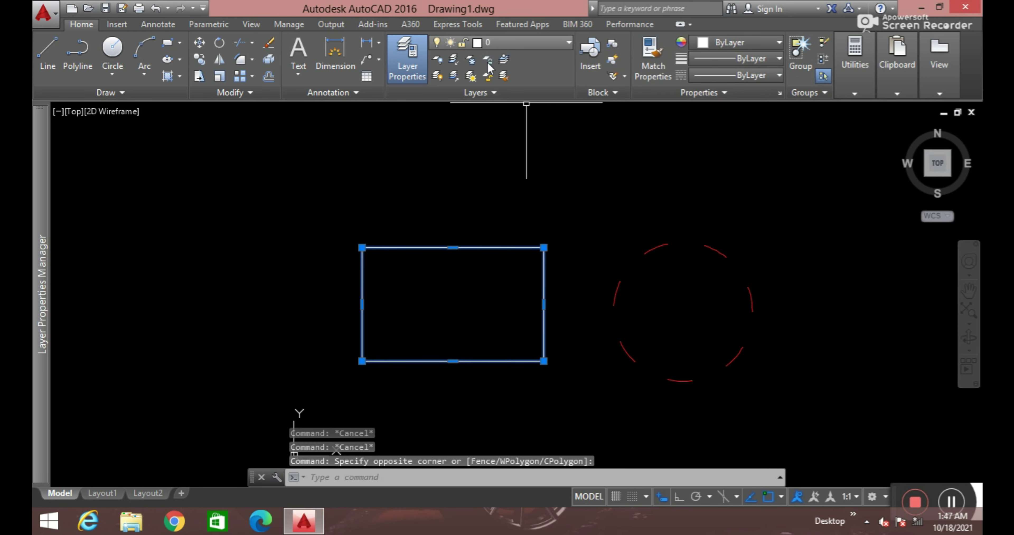
key(Escape)
click(735, 219)
click(669, 275)
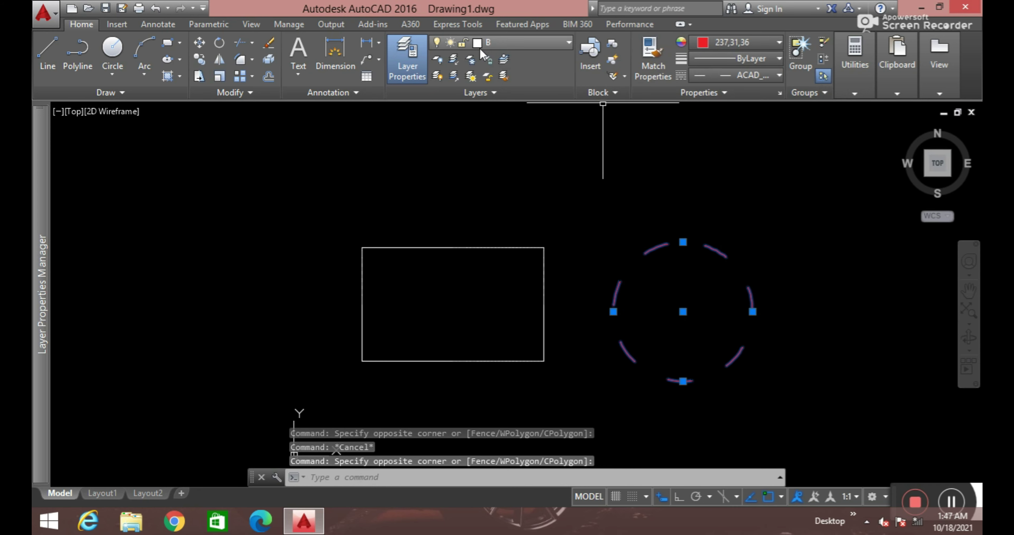
key(Escape)
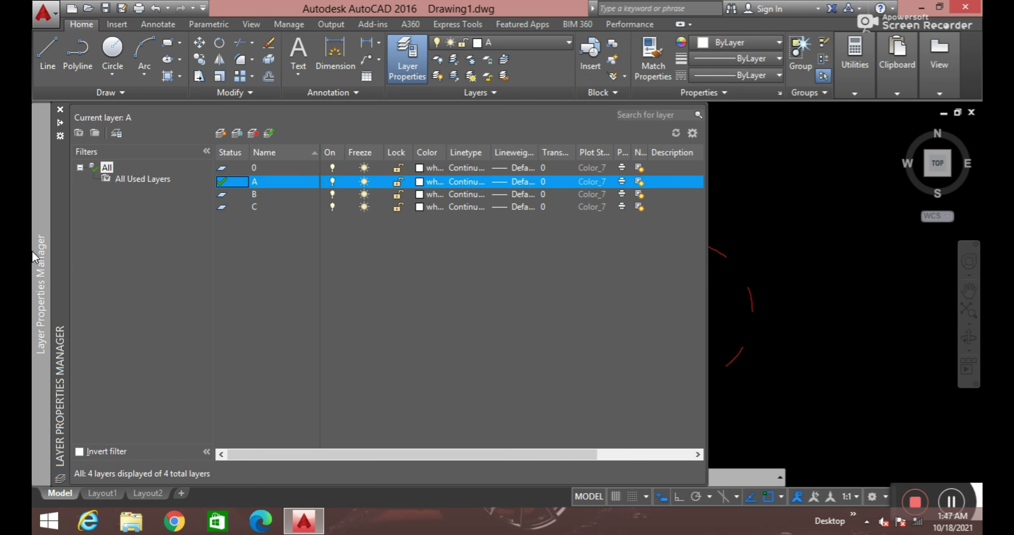
Step: Switch layer 0 off and back on, then switch layer B off
click(411, 248)
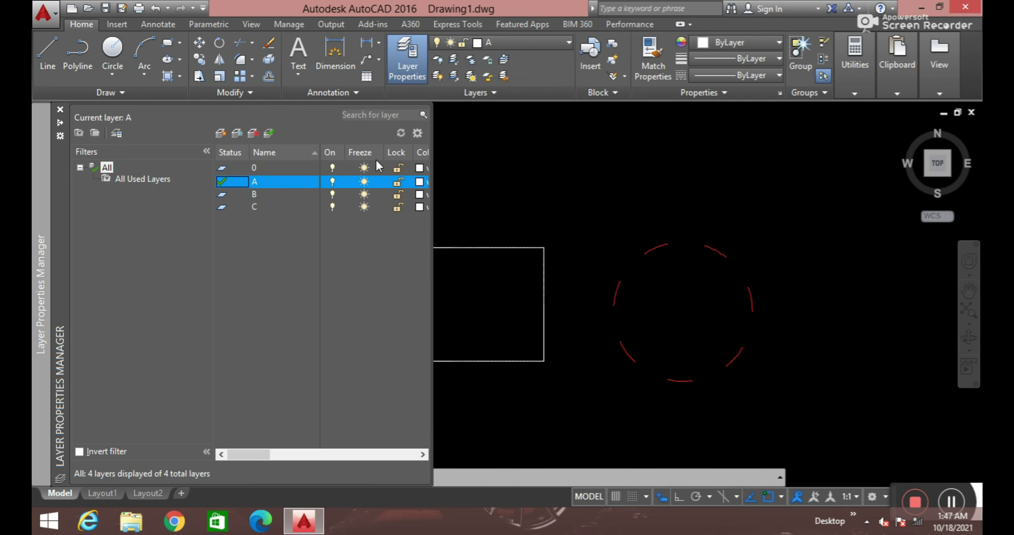
click(332, 167)
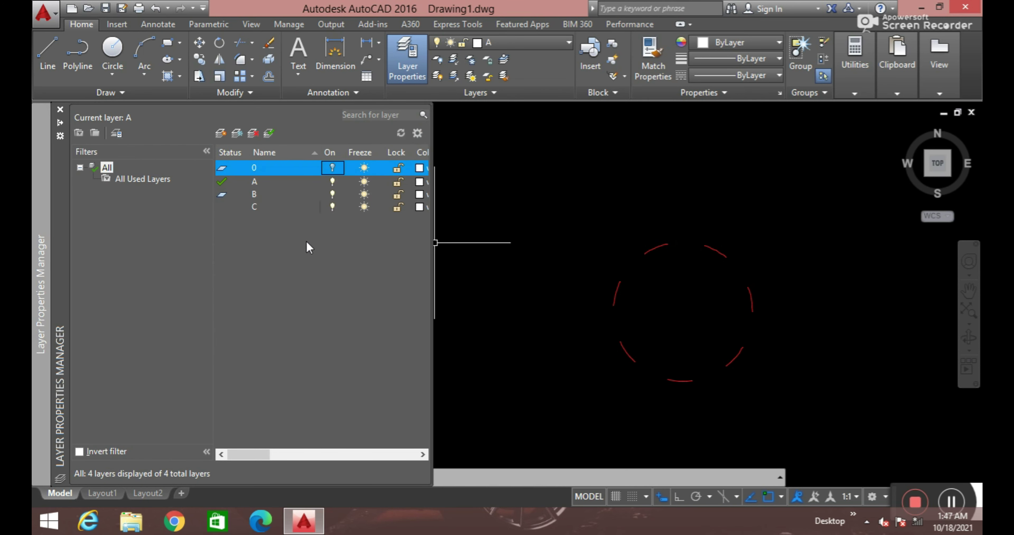
click(333, 168)
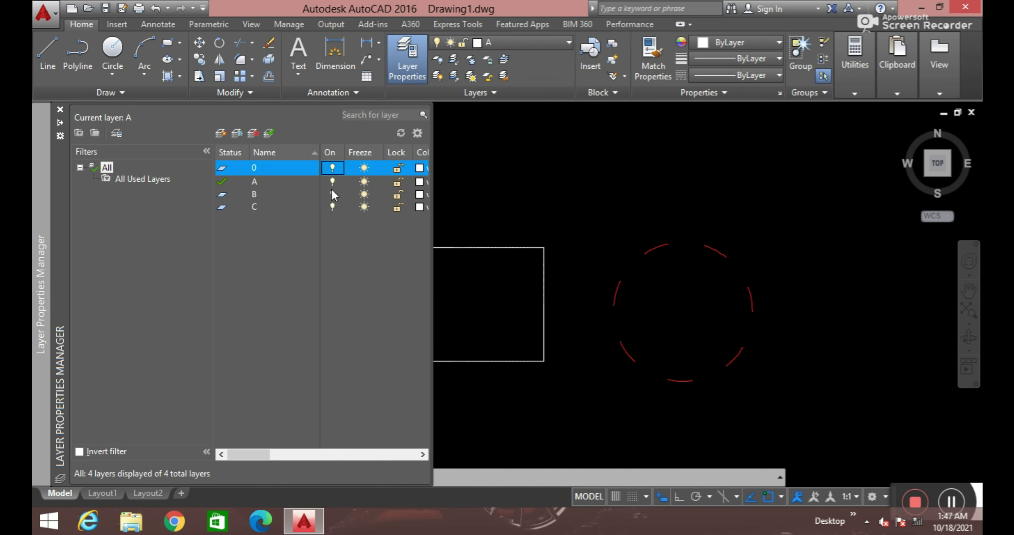
click(333, 193)
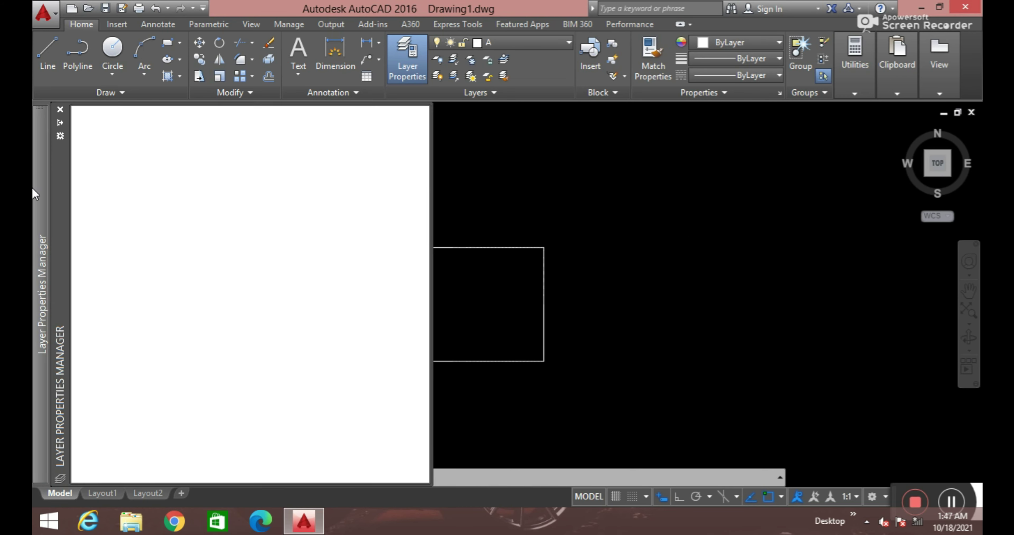
Step: Turn layer B back on and lock it, then select the faded red circle on it
click(339, 194)
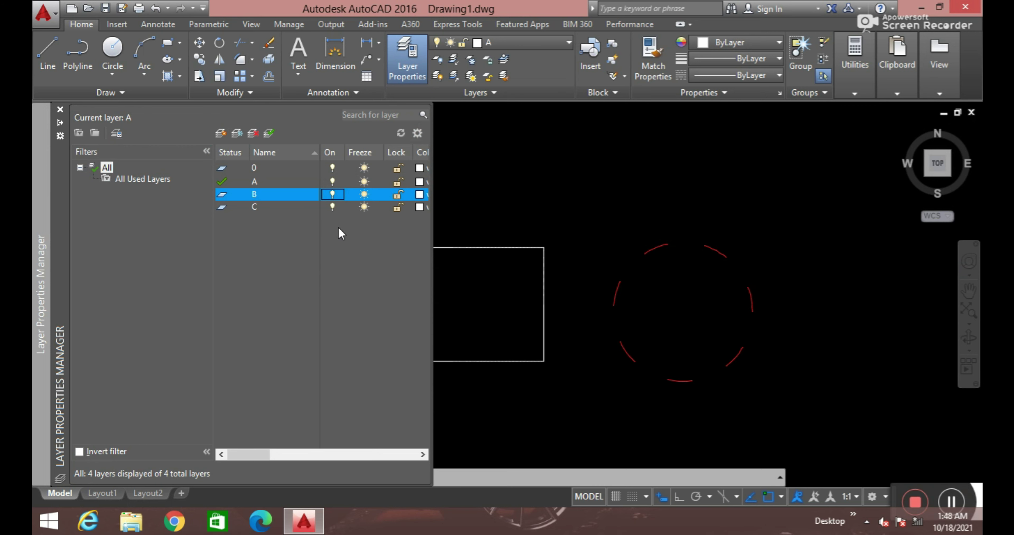
drag(430, 231, 578, 233)
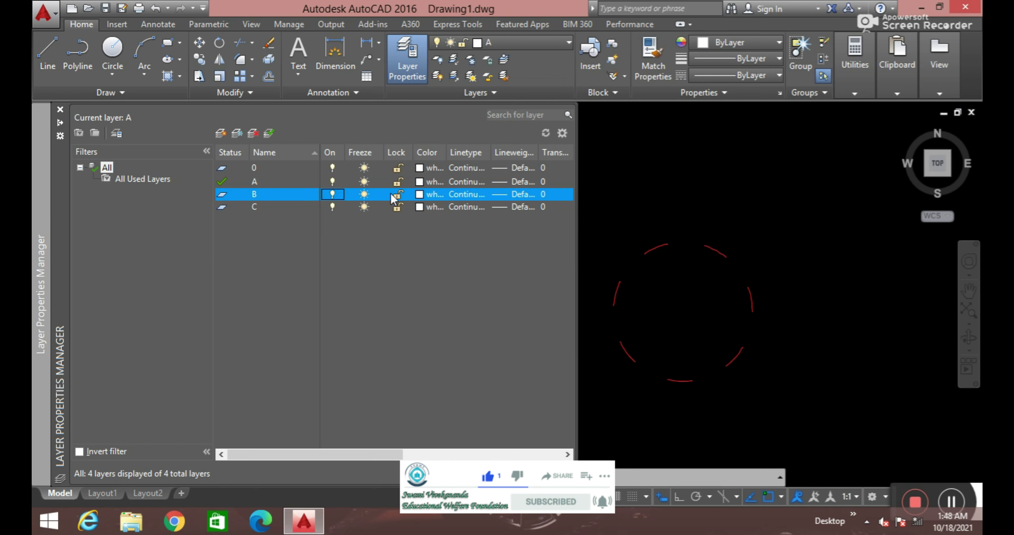
click(398, 194)
click(724, 256)
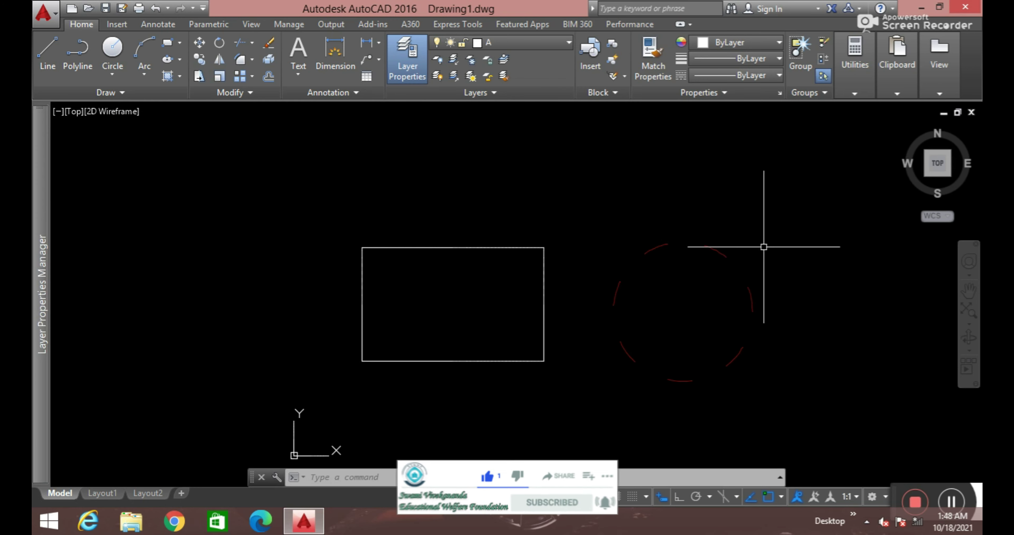
click(736, 213)
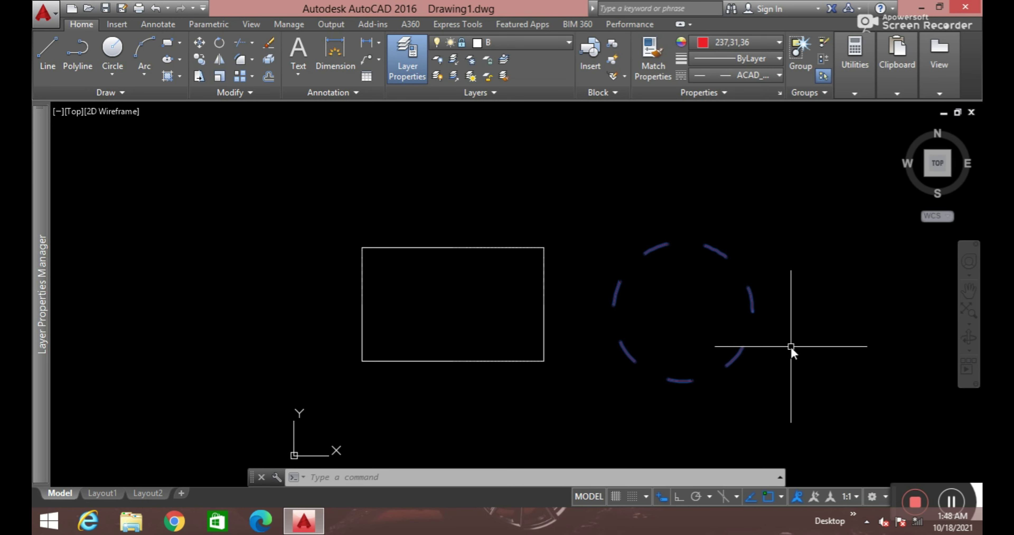
Step: Erase both shapes with a crossing window, undo the erase, then unlock layer B
text(e)
key(Return)
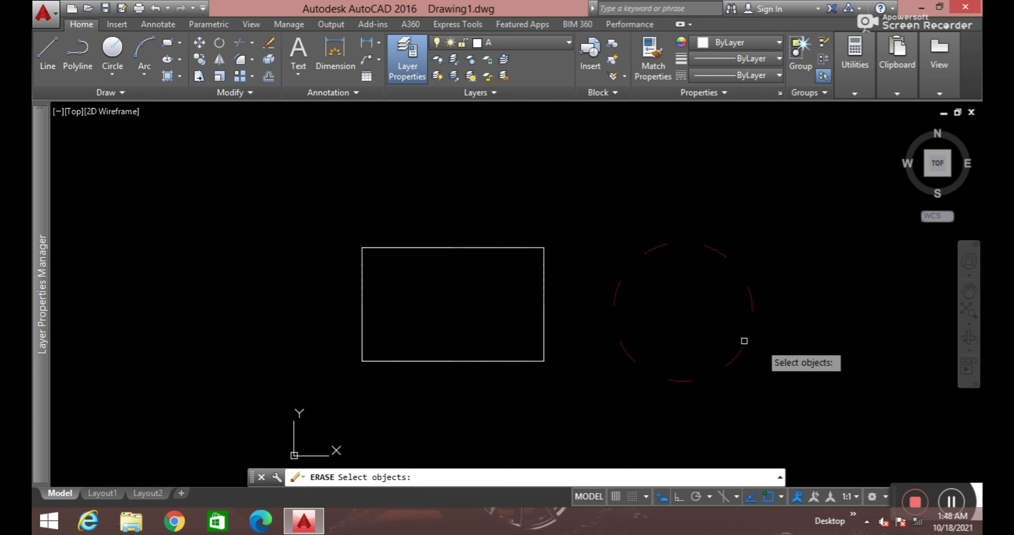
click(754, 234)
click(693, 302)
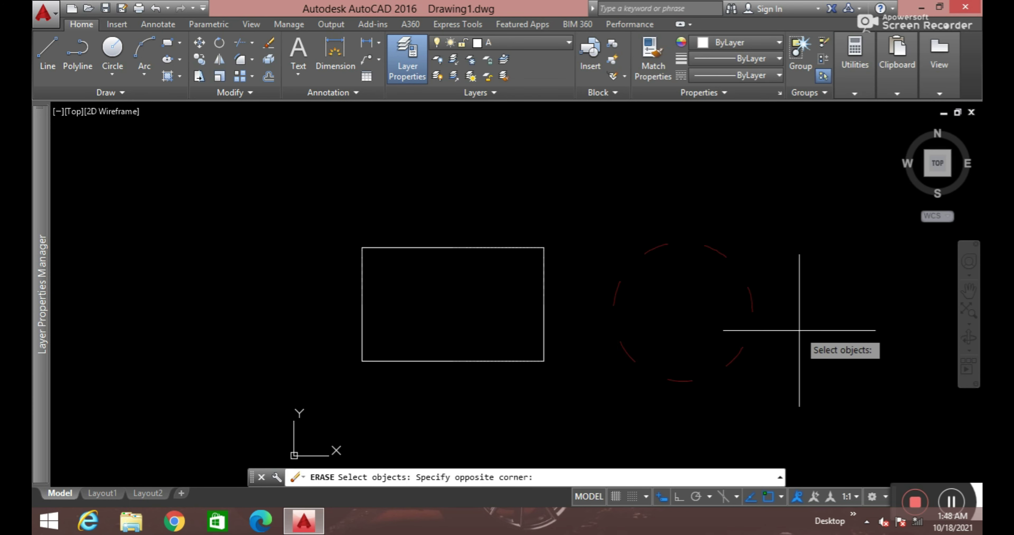
click(593, 214)
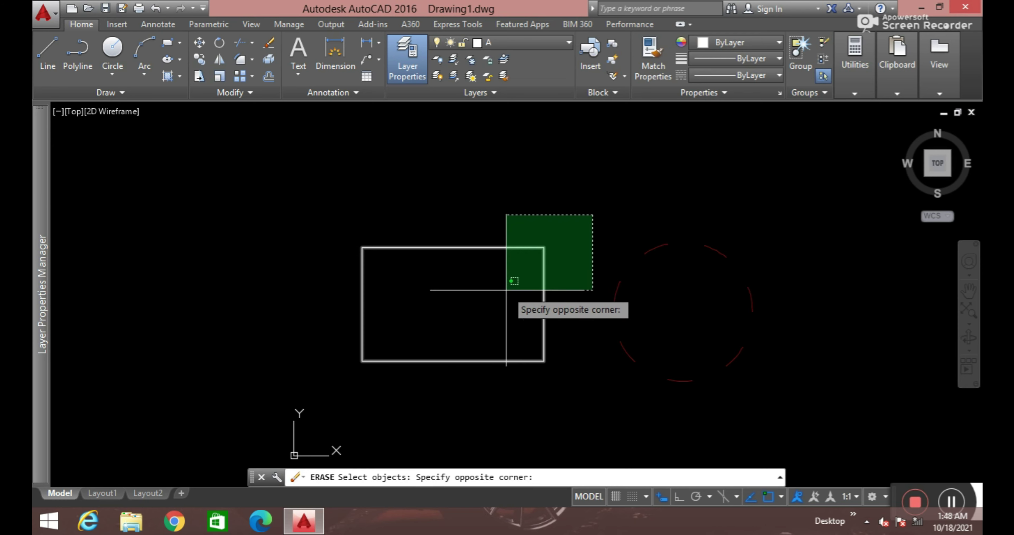
click(501, 273)
key(Return)
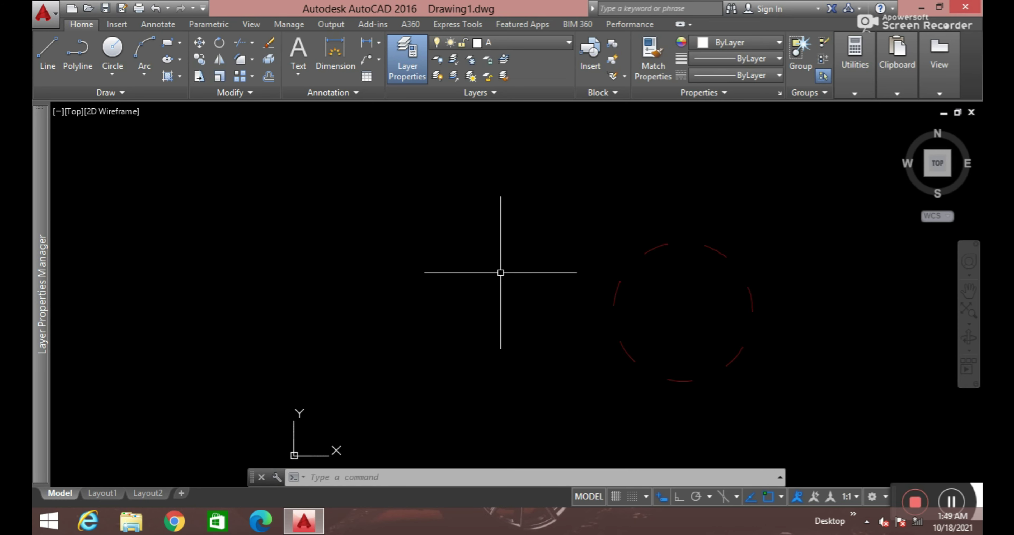
key(ctrl+z)
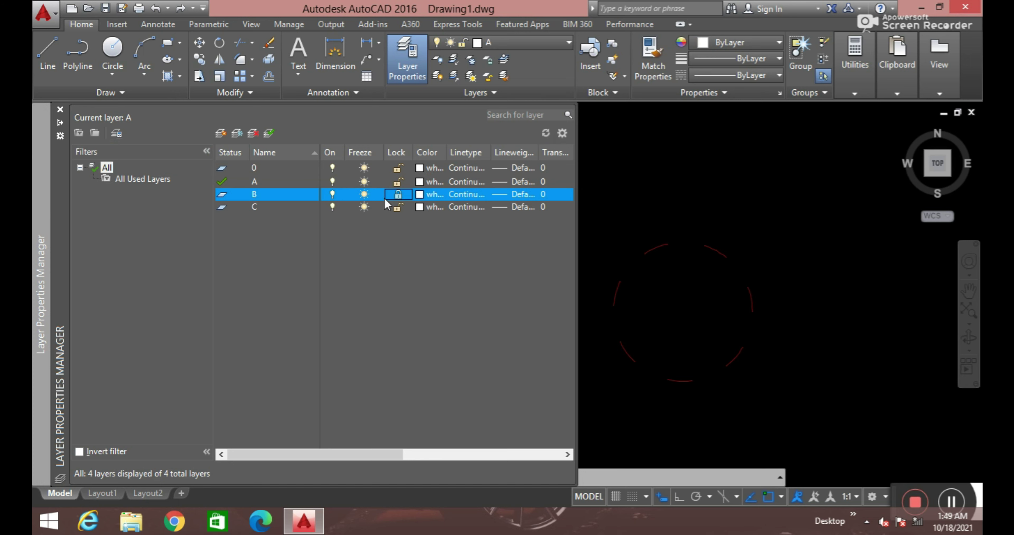
click(397, 195)
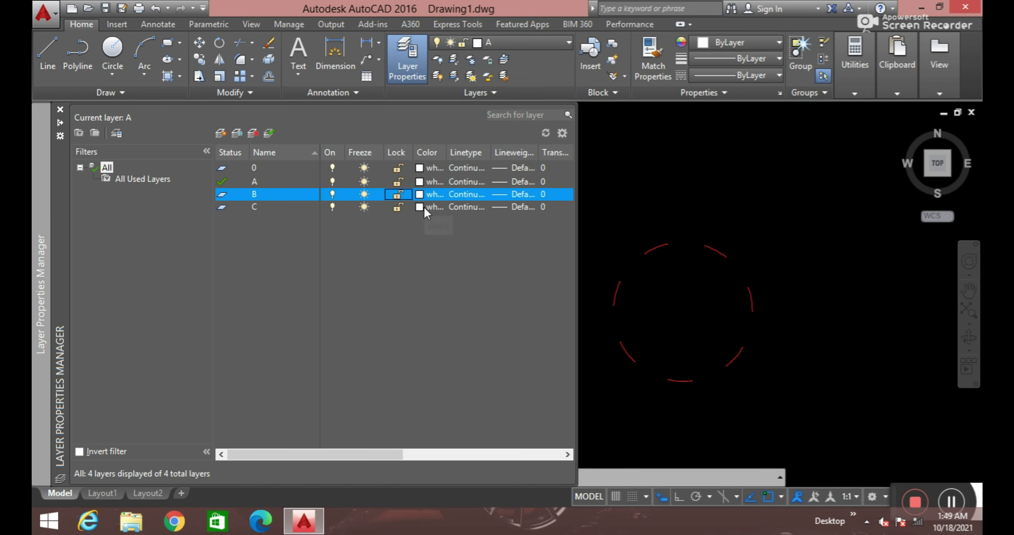
Step: Set the dashed circle's colour to ByLayer so it turns white, then deselect it
click(725, 254)
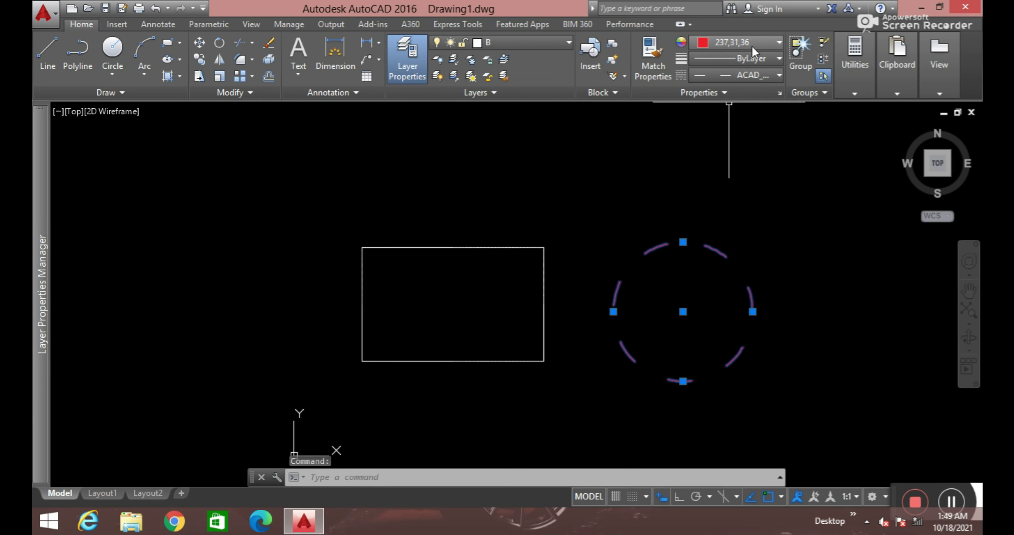
click(764, 43)
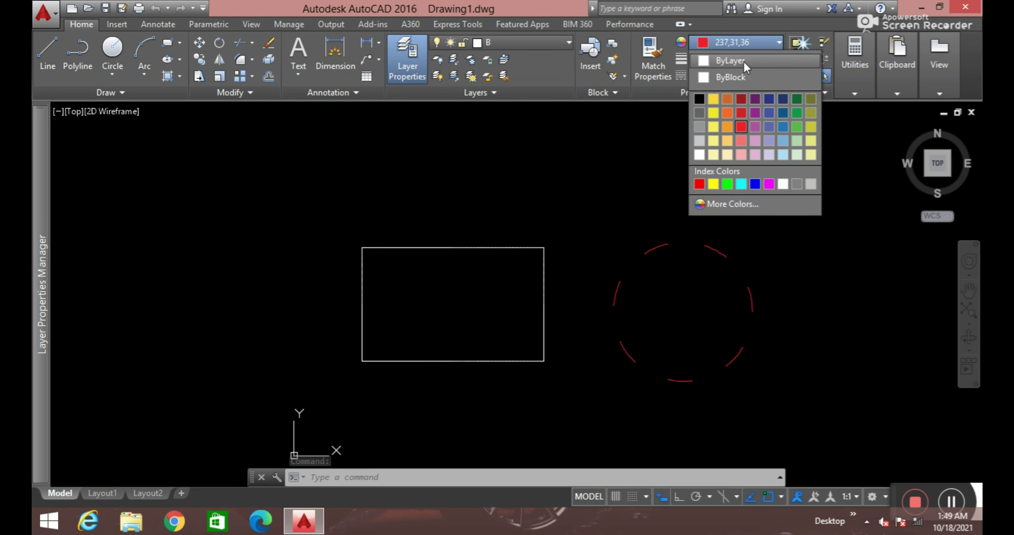
click(744, 63)
key(Escape)
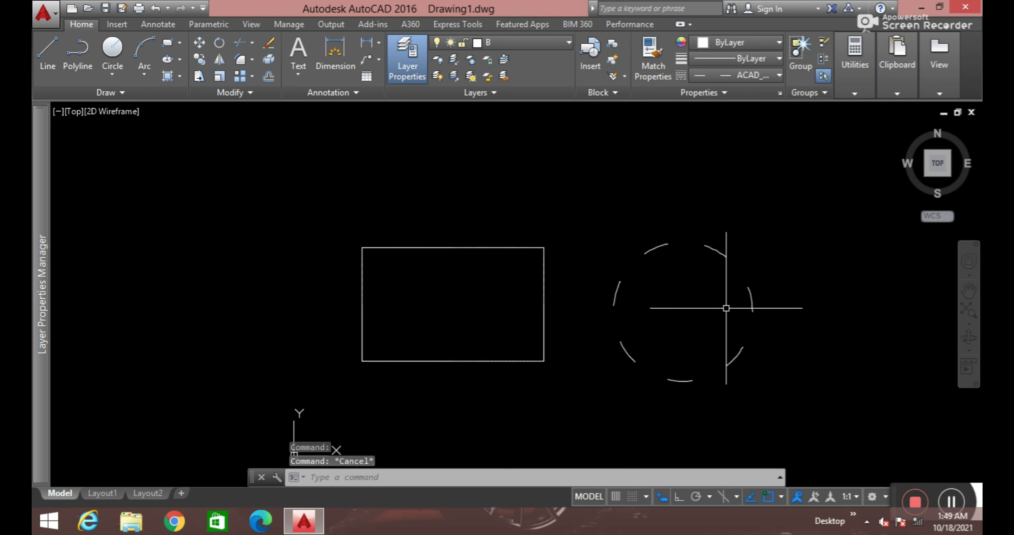
key(Escape)
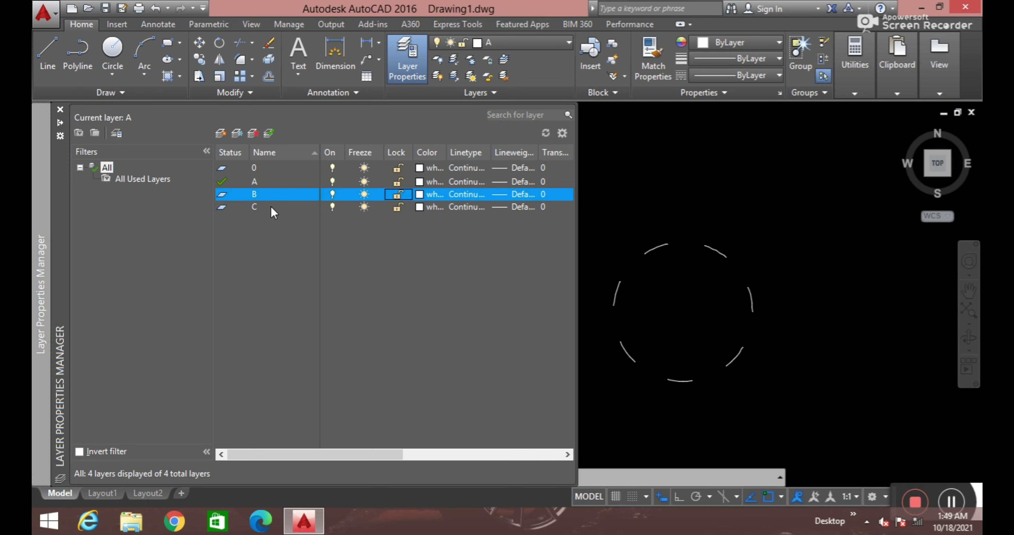
Step: Give layer B the yellow index colour 51
click(426, 194)
click(436, 223)
click(490, 370)
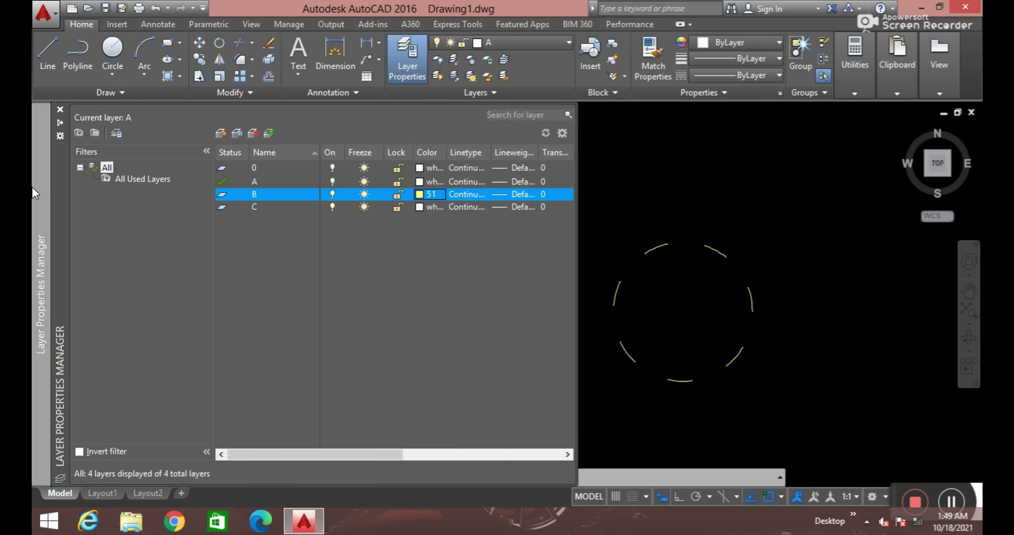
Step: Give layer 0 the magenta colour 210 and make it the current layer
click(423, 169)
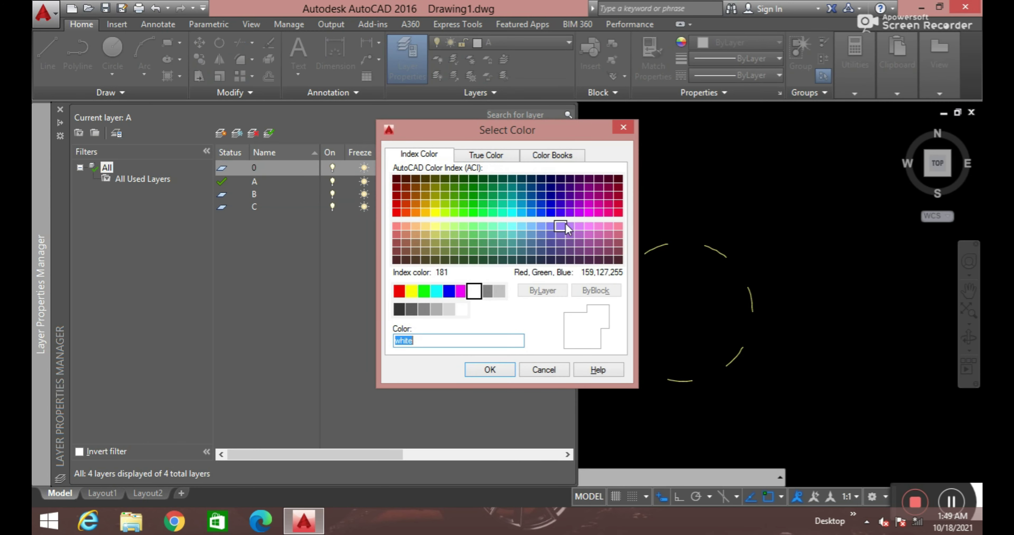
click(590, 212)
click(490, 370)
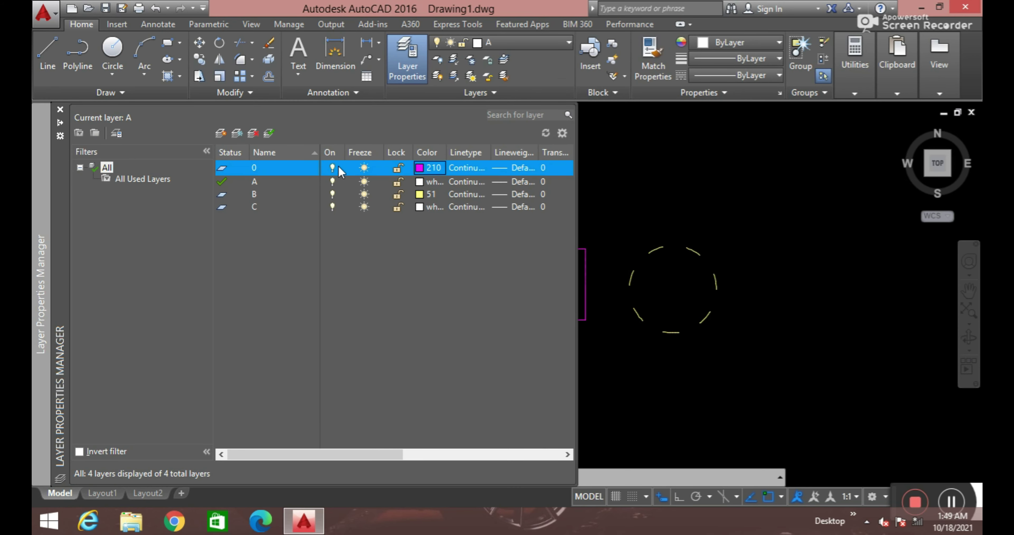
double_click(221, 170)
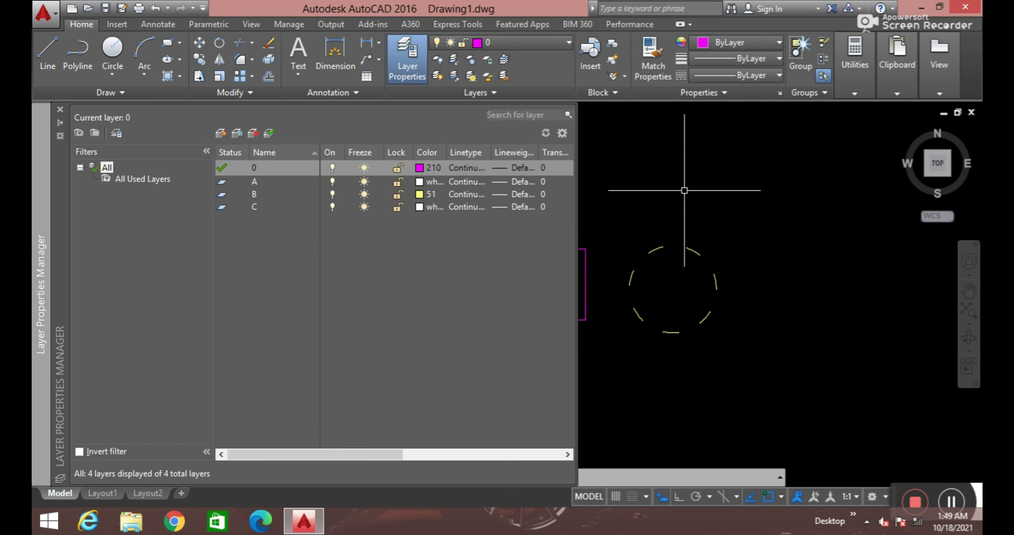
Step: Draw a closed three-line triangle above the rectangle with the LINE command
text(l)
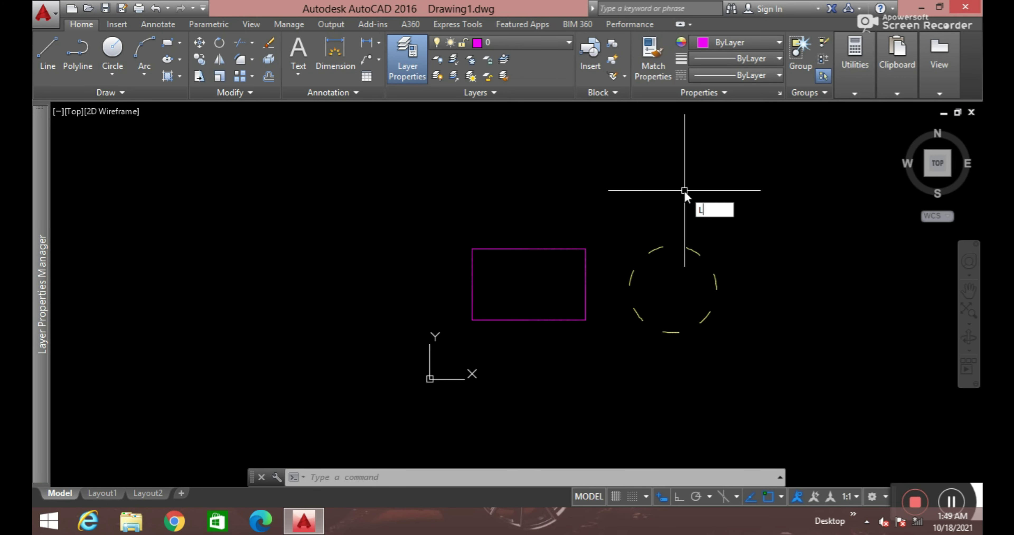
key(Return)
click(572, 177)
click(740, 190)
click(669, 144)
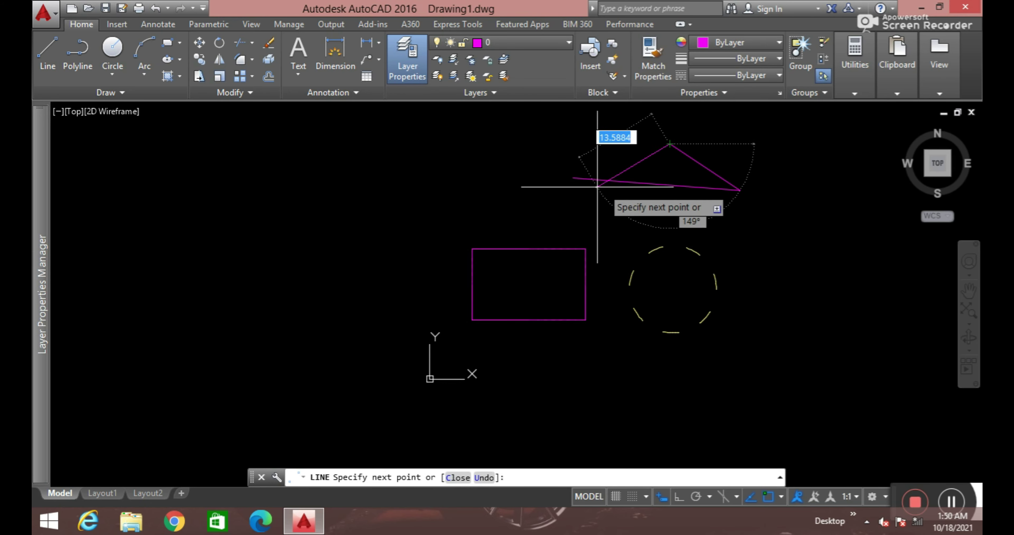
click(579, 178)
key(Return)
Step: Draw a circle centred in the rectangle, touching its top and bottom edges
text(c)
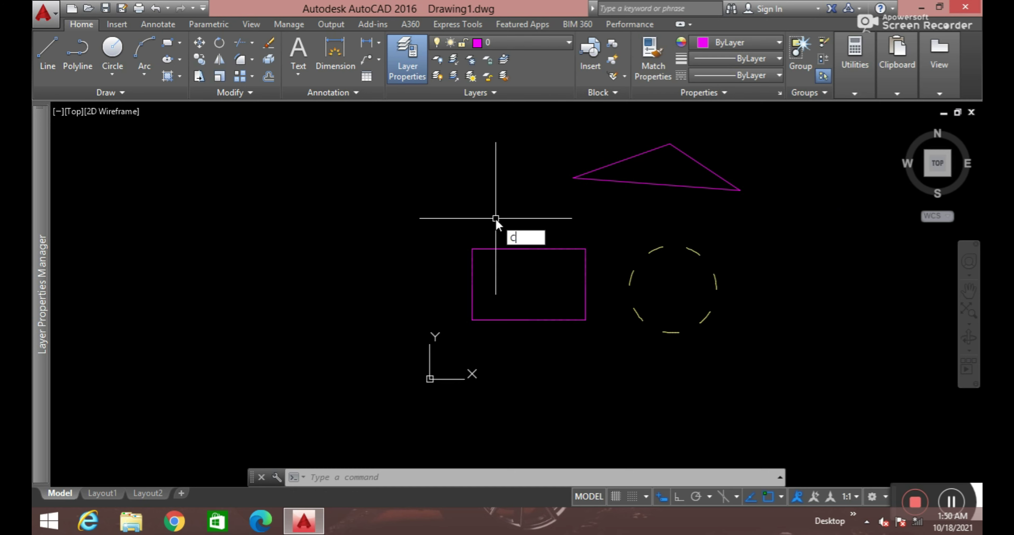
key(Return)
click(529, 284)
click(532, 318)
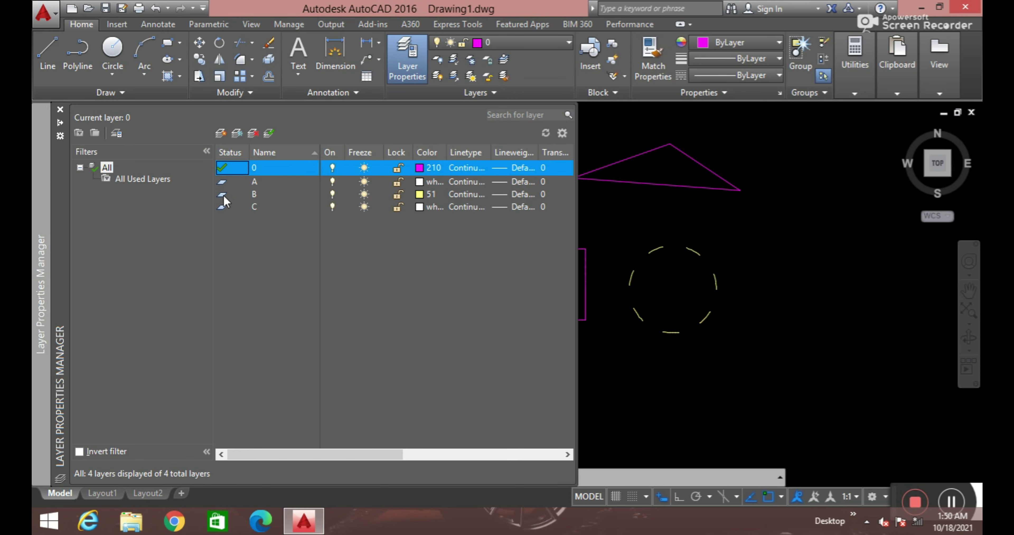
Step: On current layer B, draw a circle concentric with the magenta one reaching the rectangle's left edge
double_click(223, 194)
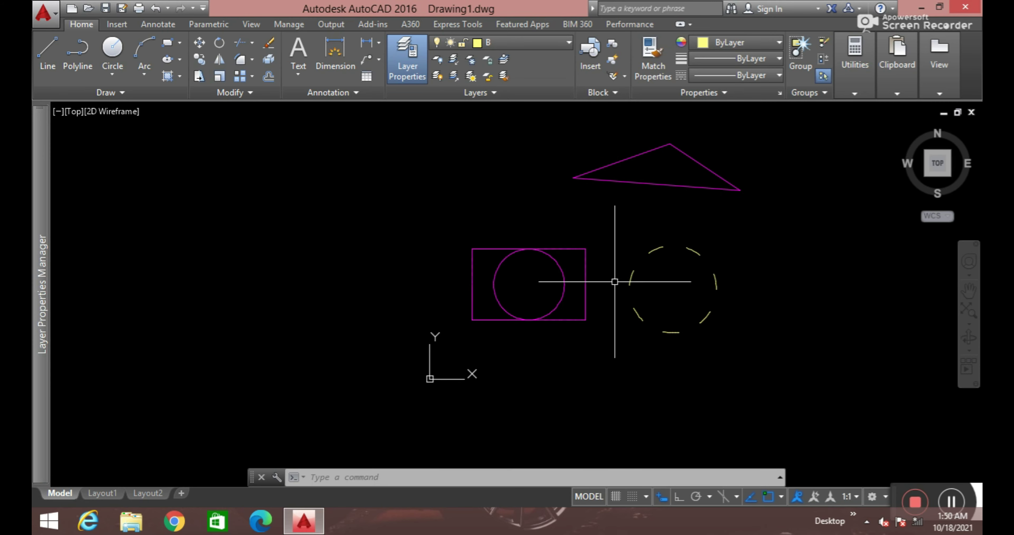
text(c)
key(Return)
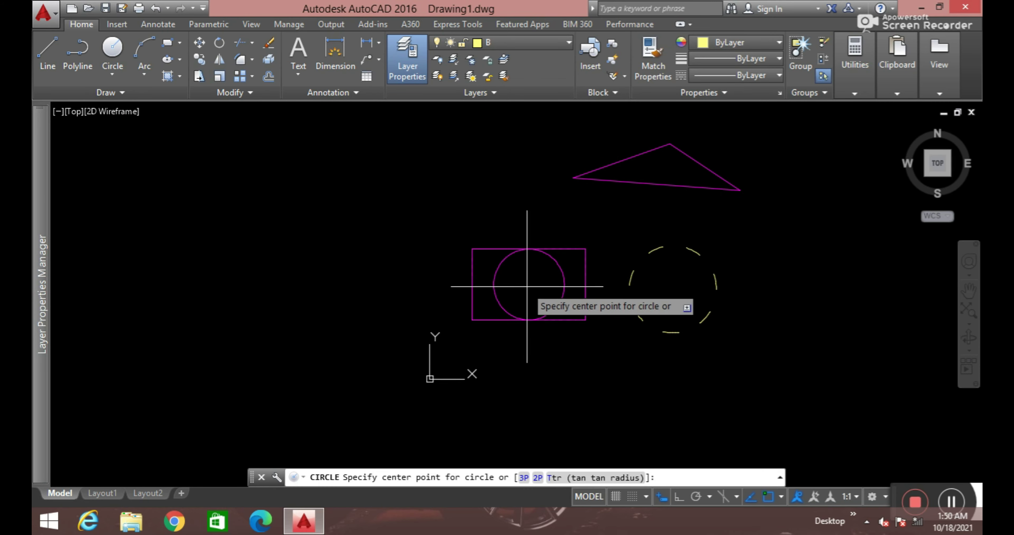
click(528, 285)
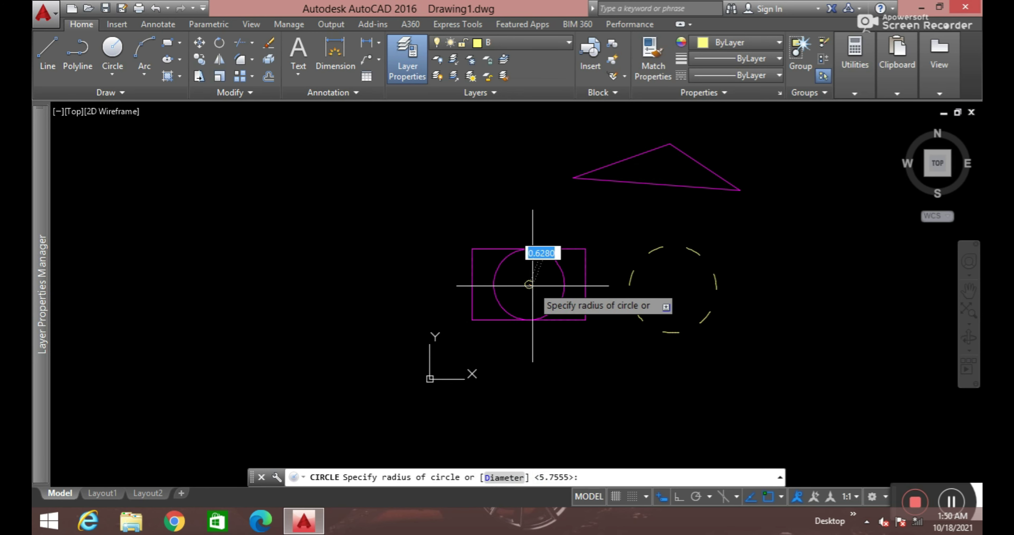
click(471, 285)
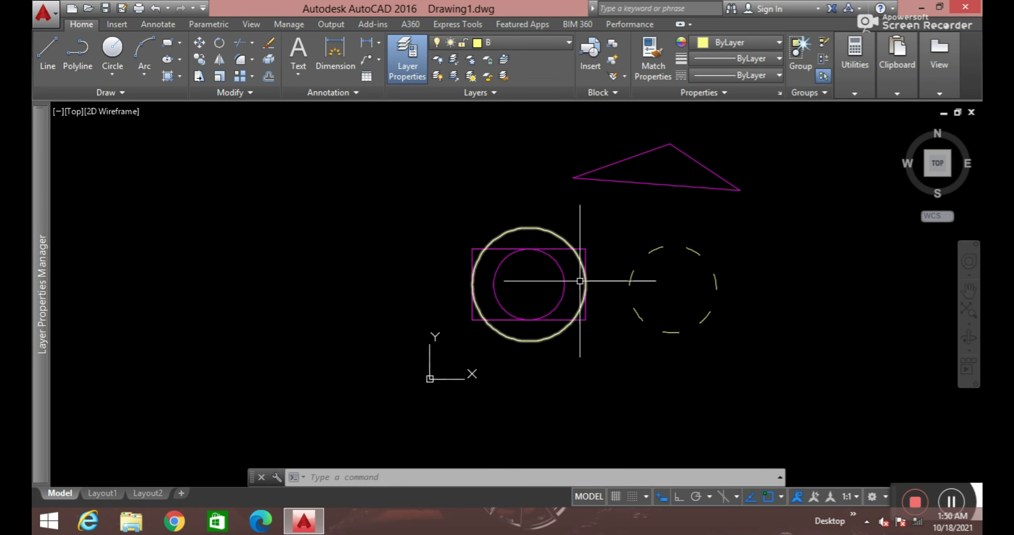
scroll(624, 272, up, 2)
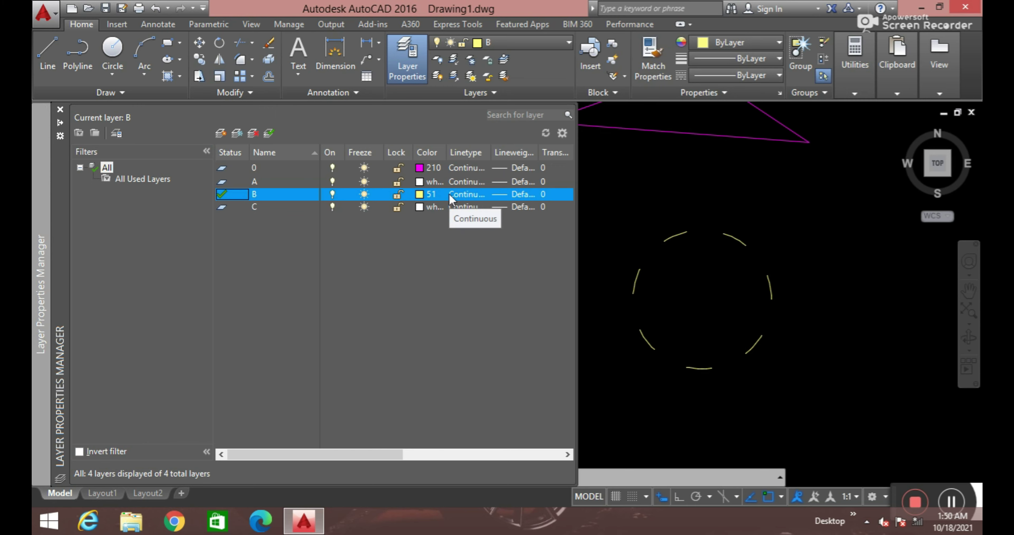
Step: Assign layer B the dotted ACAD_ISO07W100 linetype
click(472, 195)
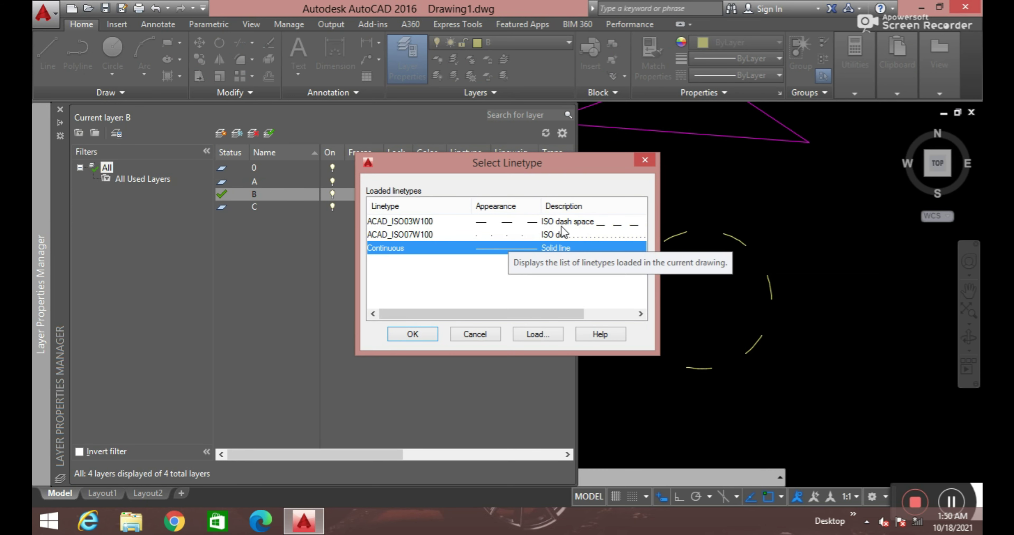
click(558, 236)
click(418, 334)
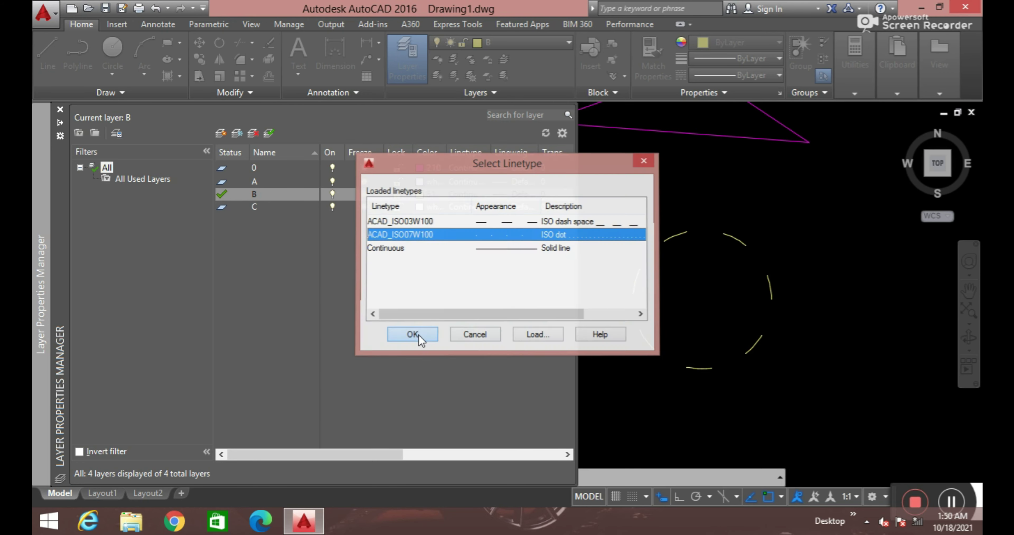
scroll(467, 215, up, 2)
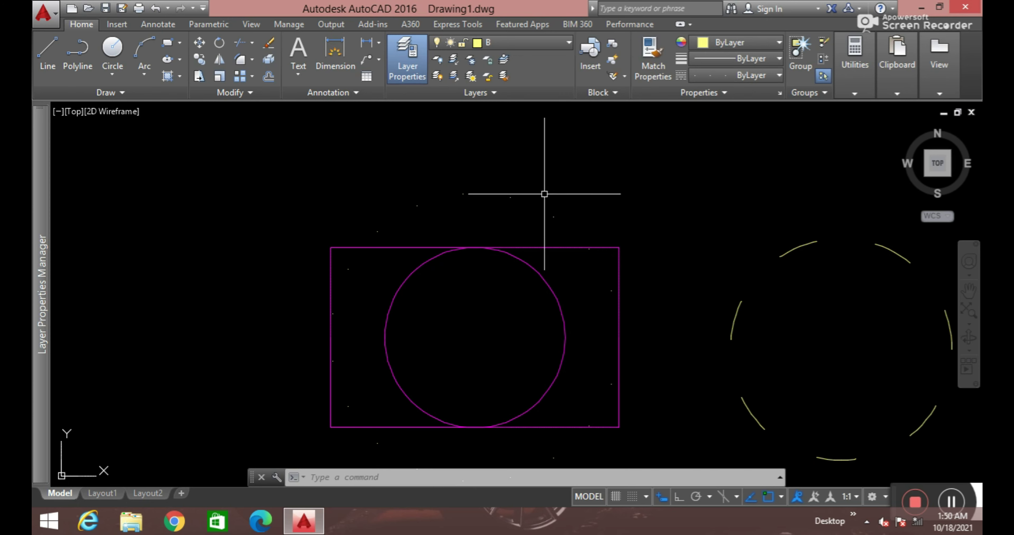
Step: Set the dashed circle's linetype to ByLayer so it becomes dotted
scroll(557, 408, down, 2)
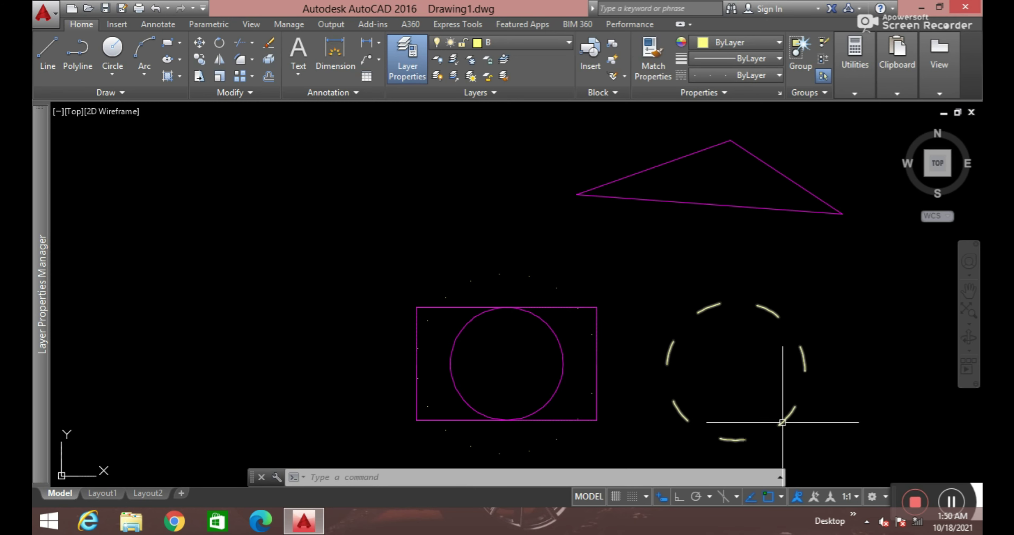
click(813, 289)
click(744, 332)
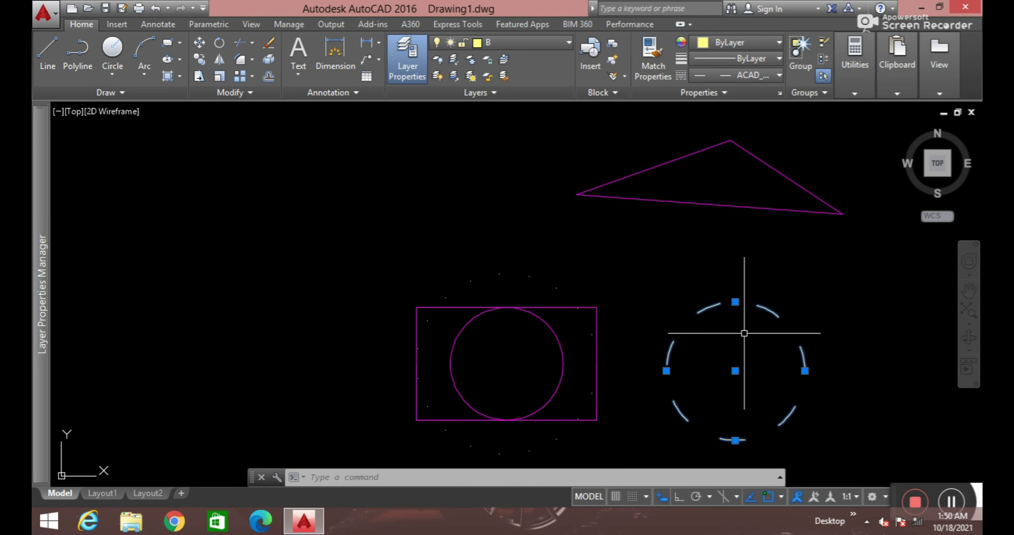
click(754, 77)
click(740, 89)
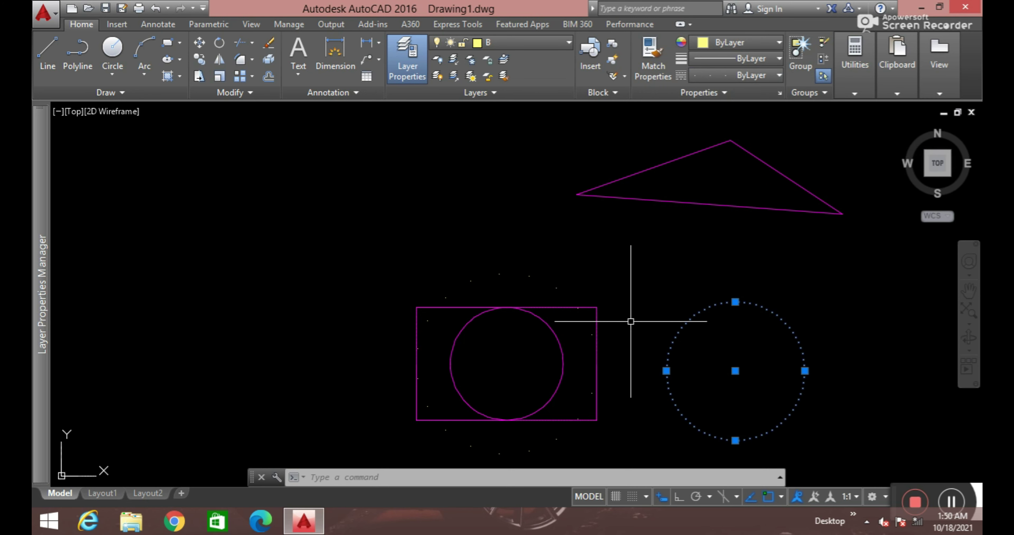
key(Escape)
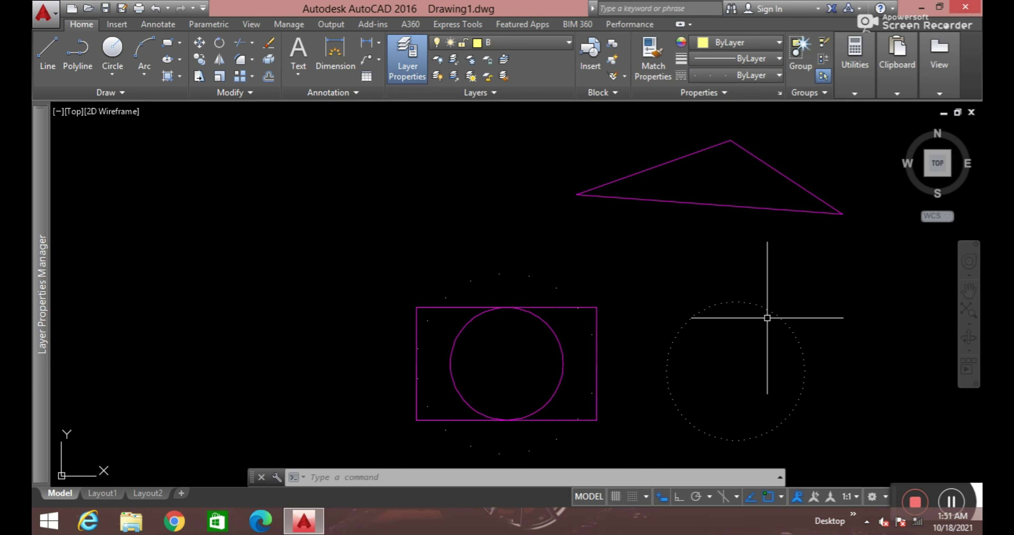
Step: Start a stray circle, cancel it, and click in the drawing
text(c)
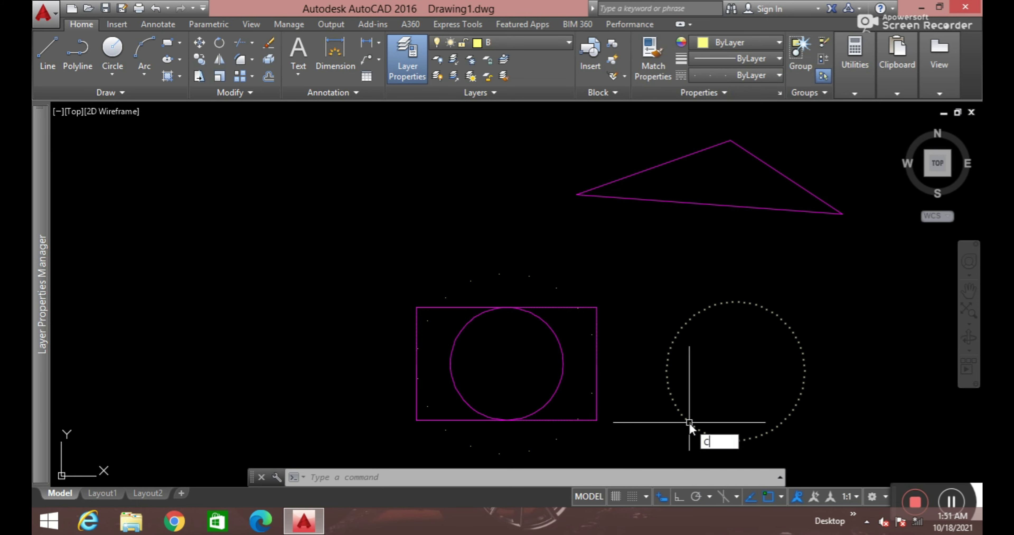
key(Return)
click(664, 234)
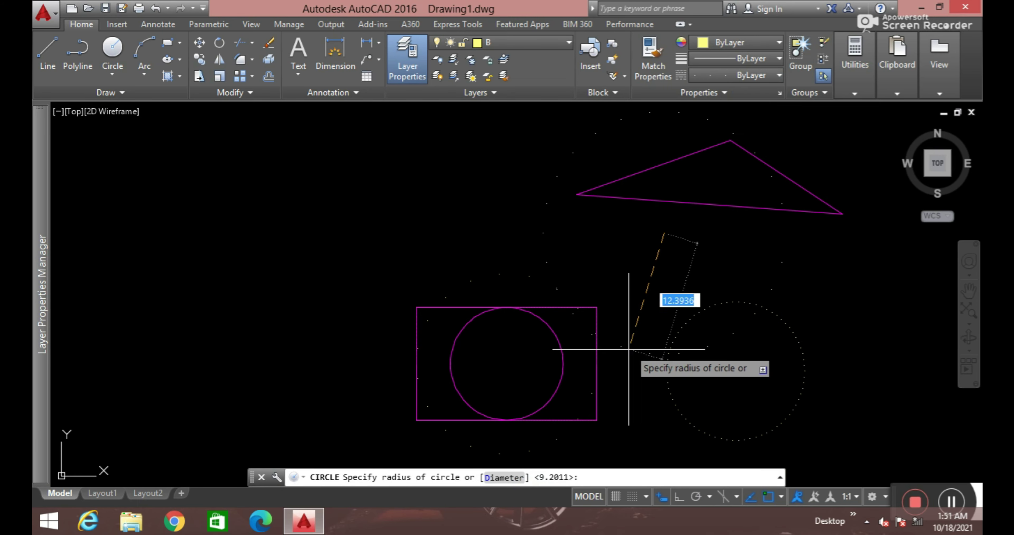
key(Escape)
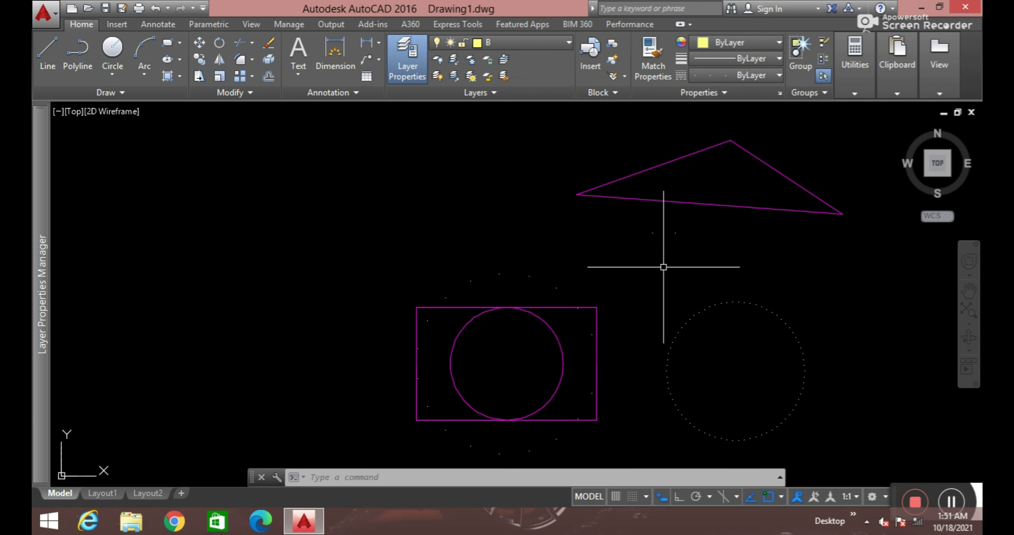
click(702, 218)
click(671, 233)
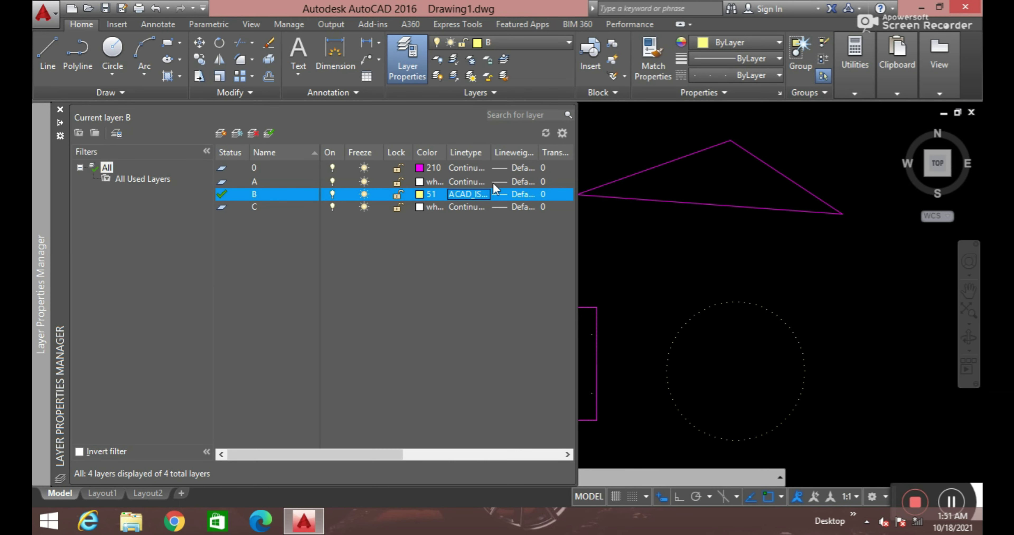
drag(575, 212, 687, 220)
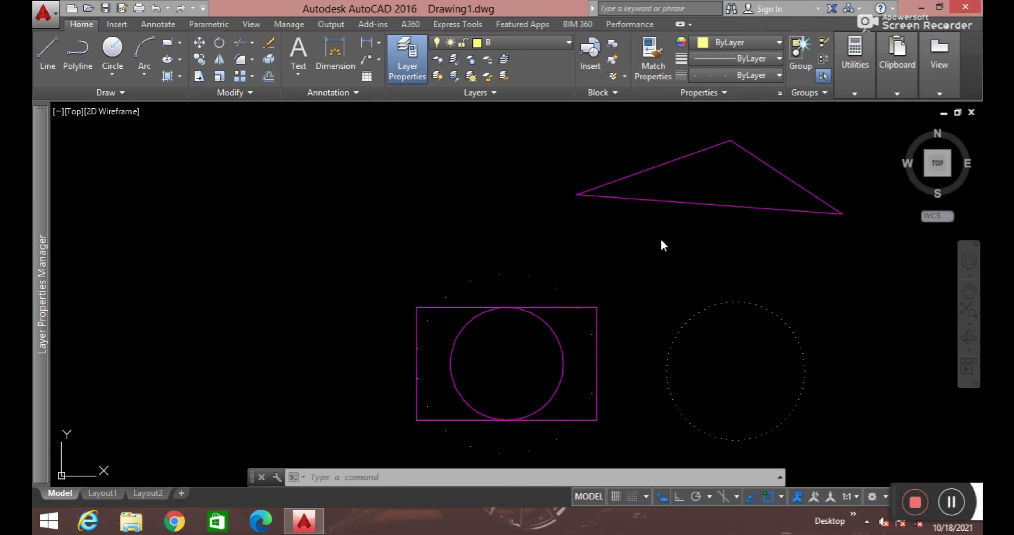
click(688, 276)
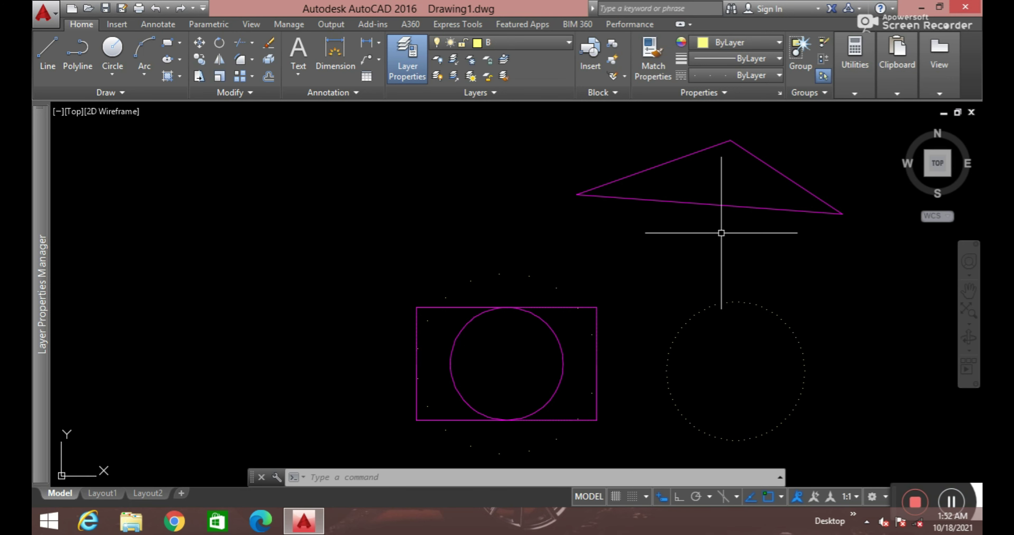